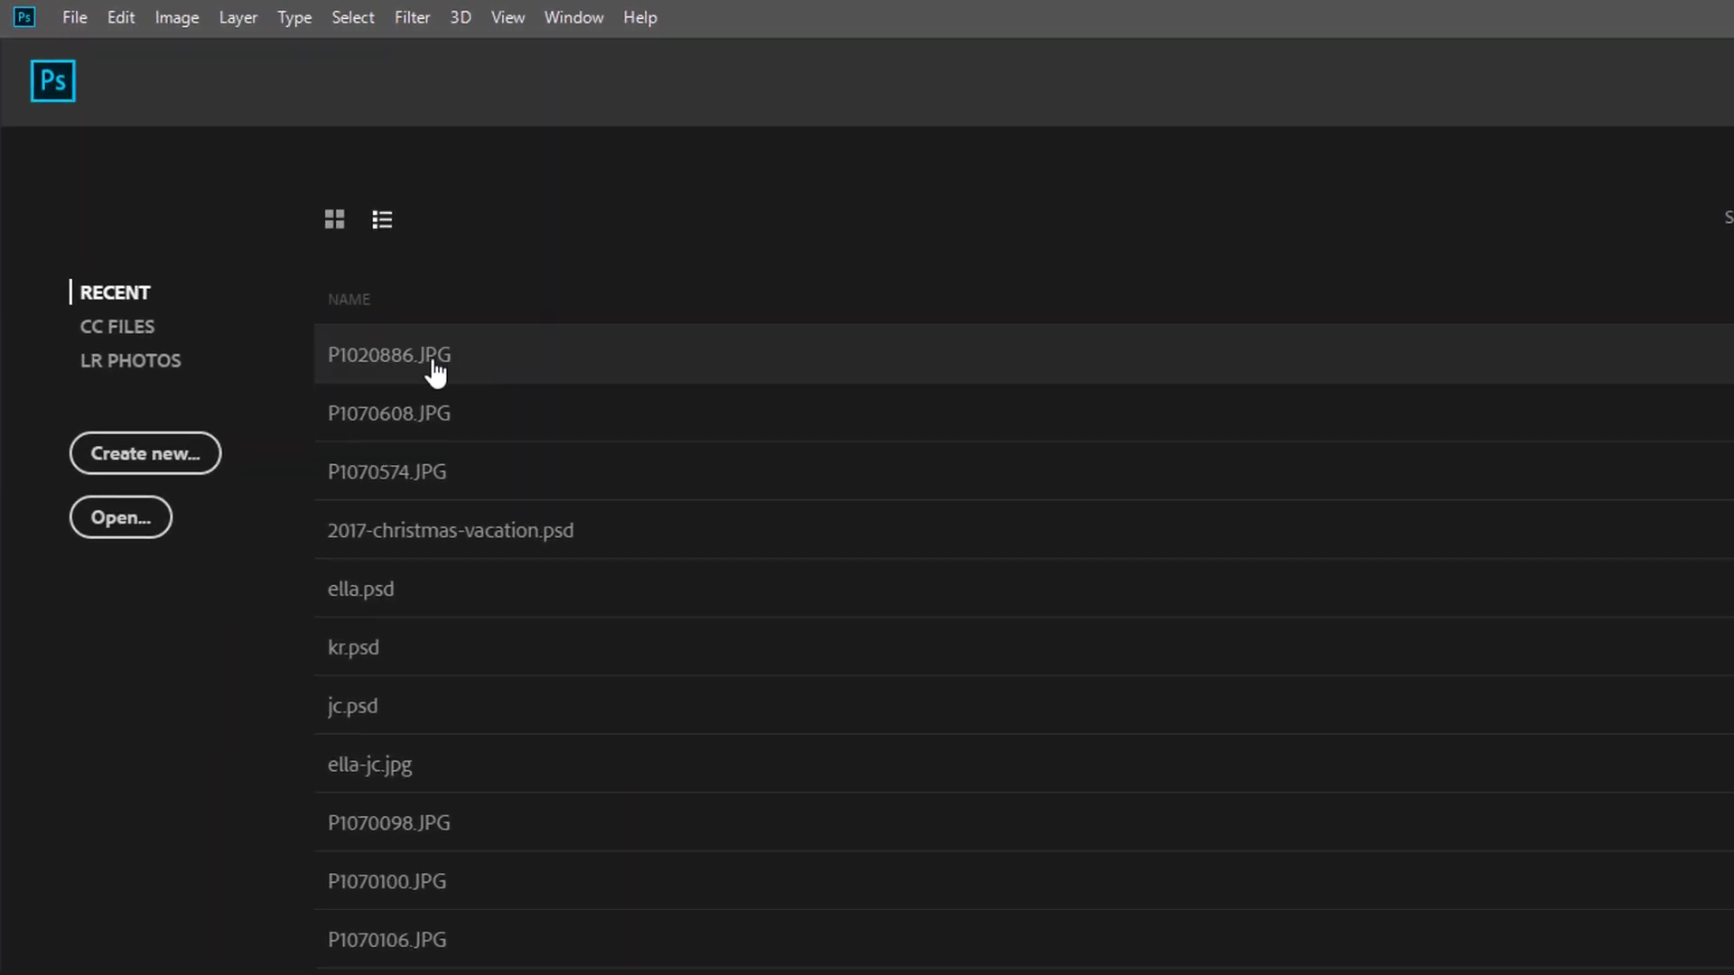
Open the recent photo P1020886.JPG and desaturate it to black and white
left_click(432, 360)
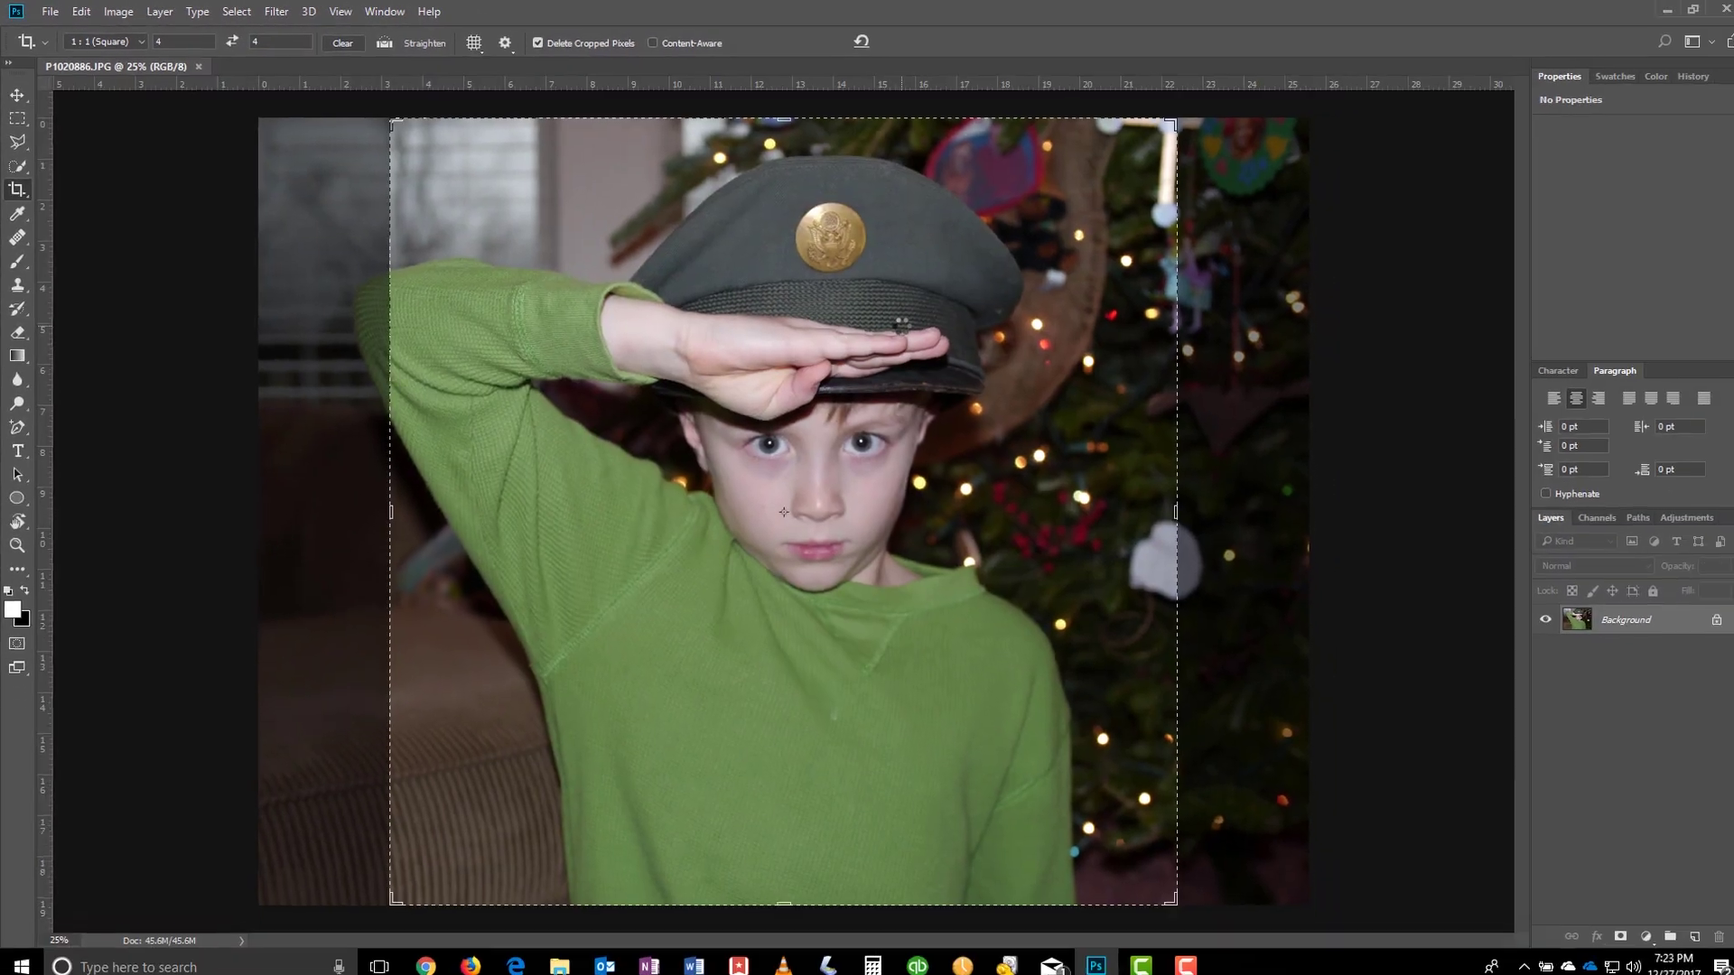
left_click(17, 94)
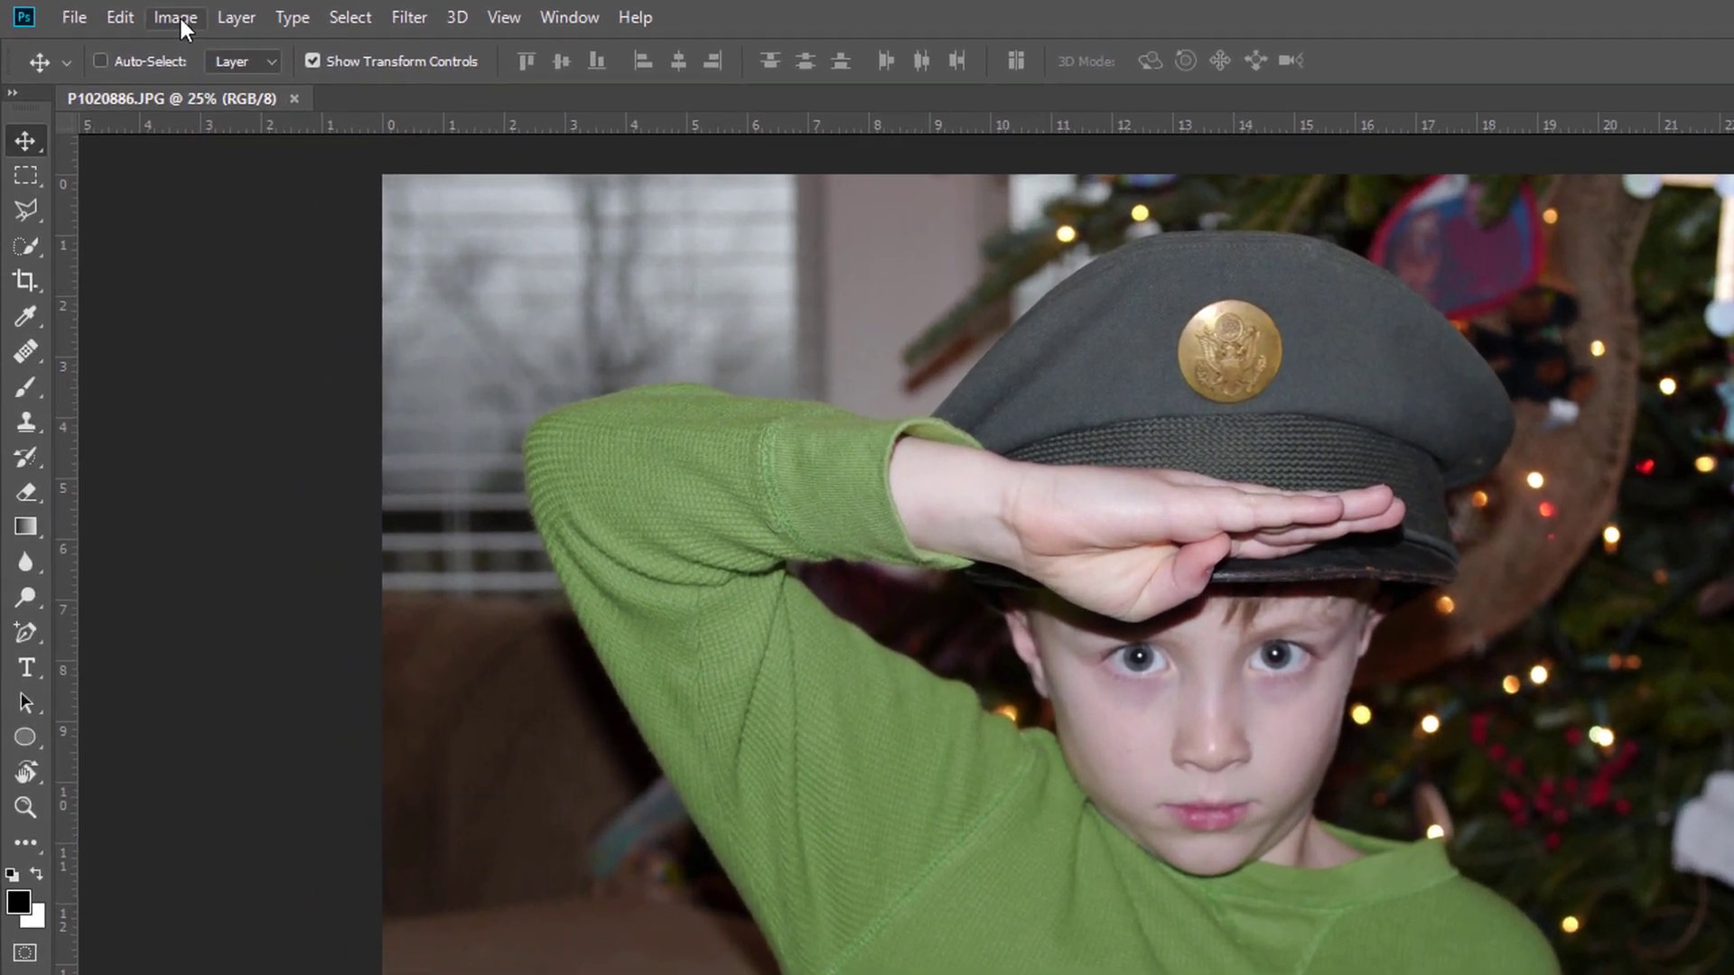
left_click(181, 18)
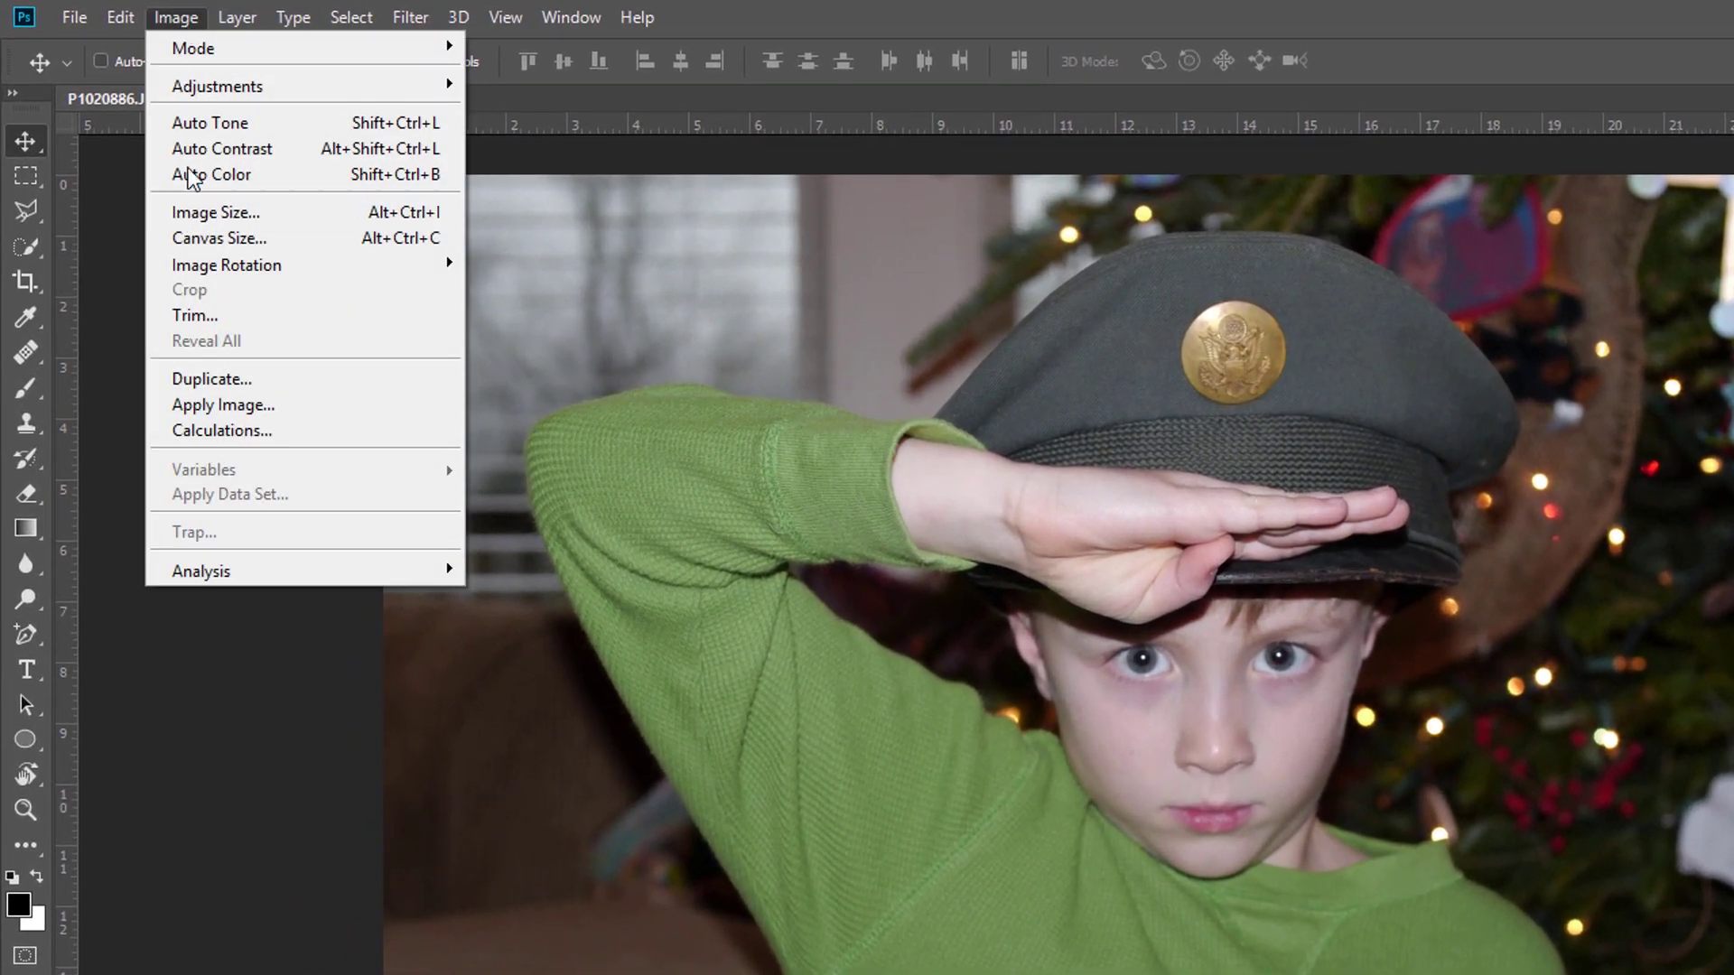
mouse_move(269, 90)
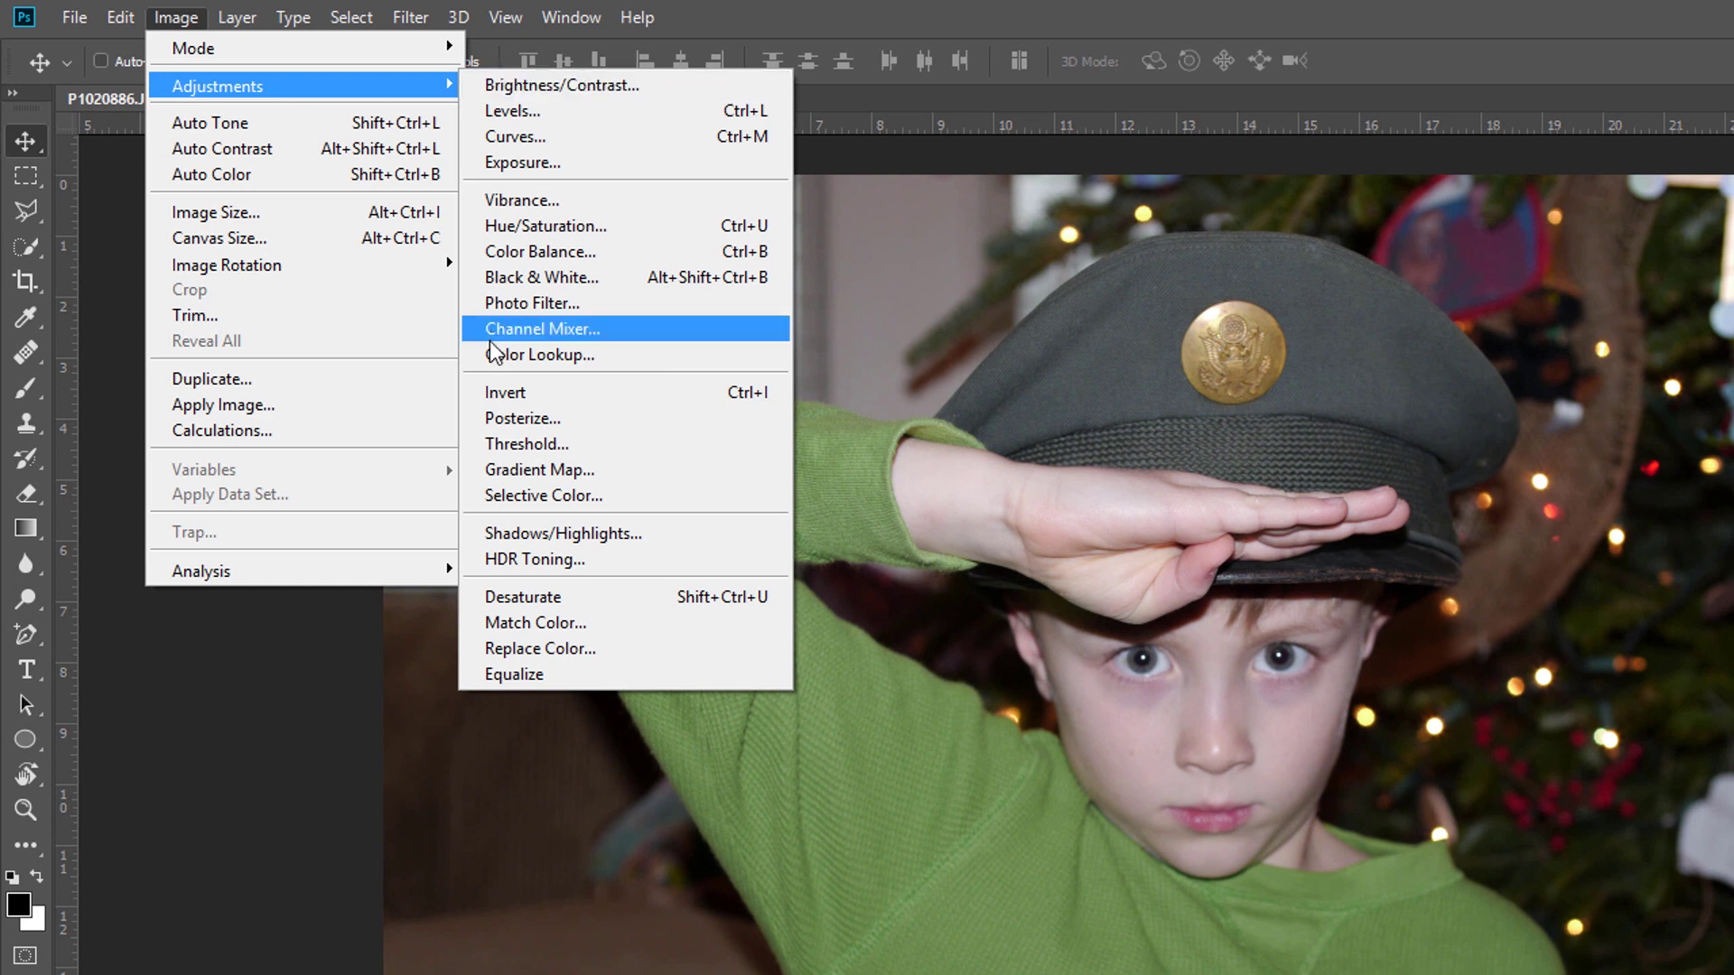
left_click(528, 594)
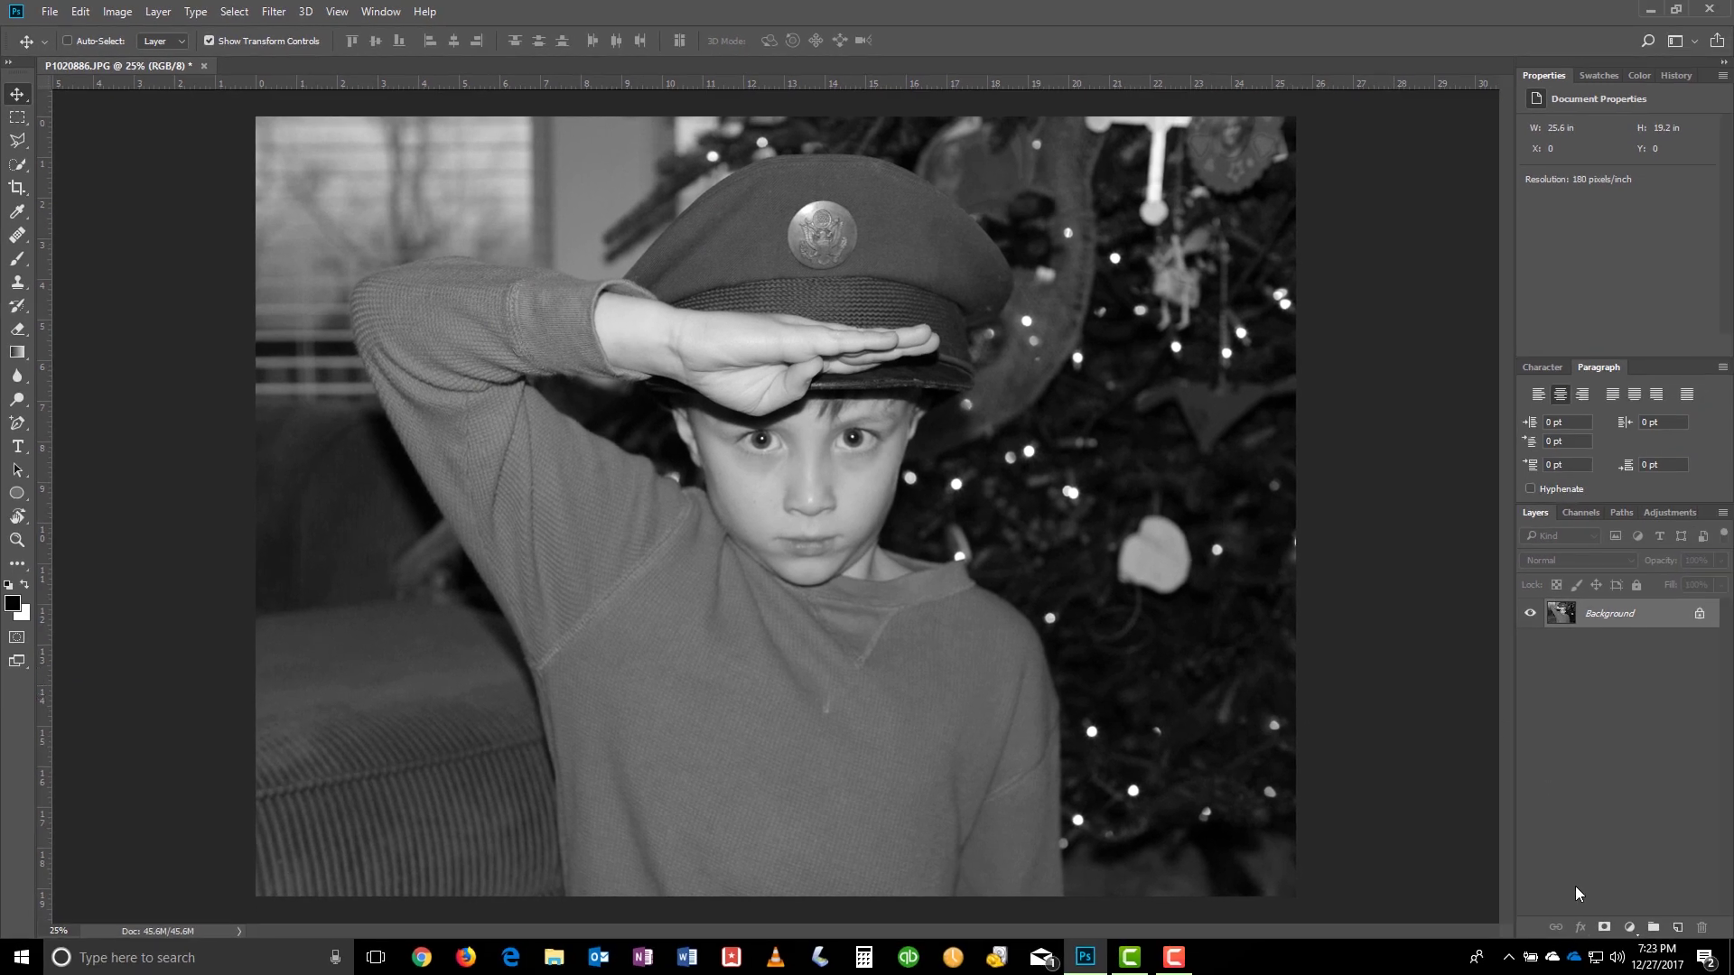
Add a Levels adjustment layer with the black input level at 29 and the white input level at 204
left_click(1631, 931)
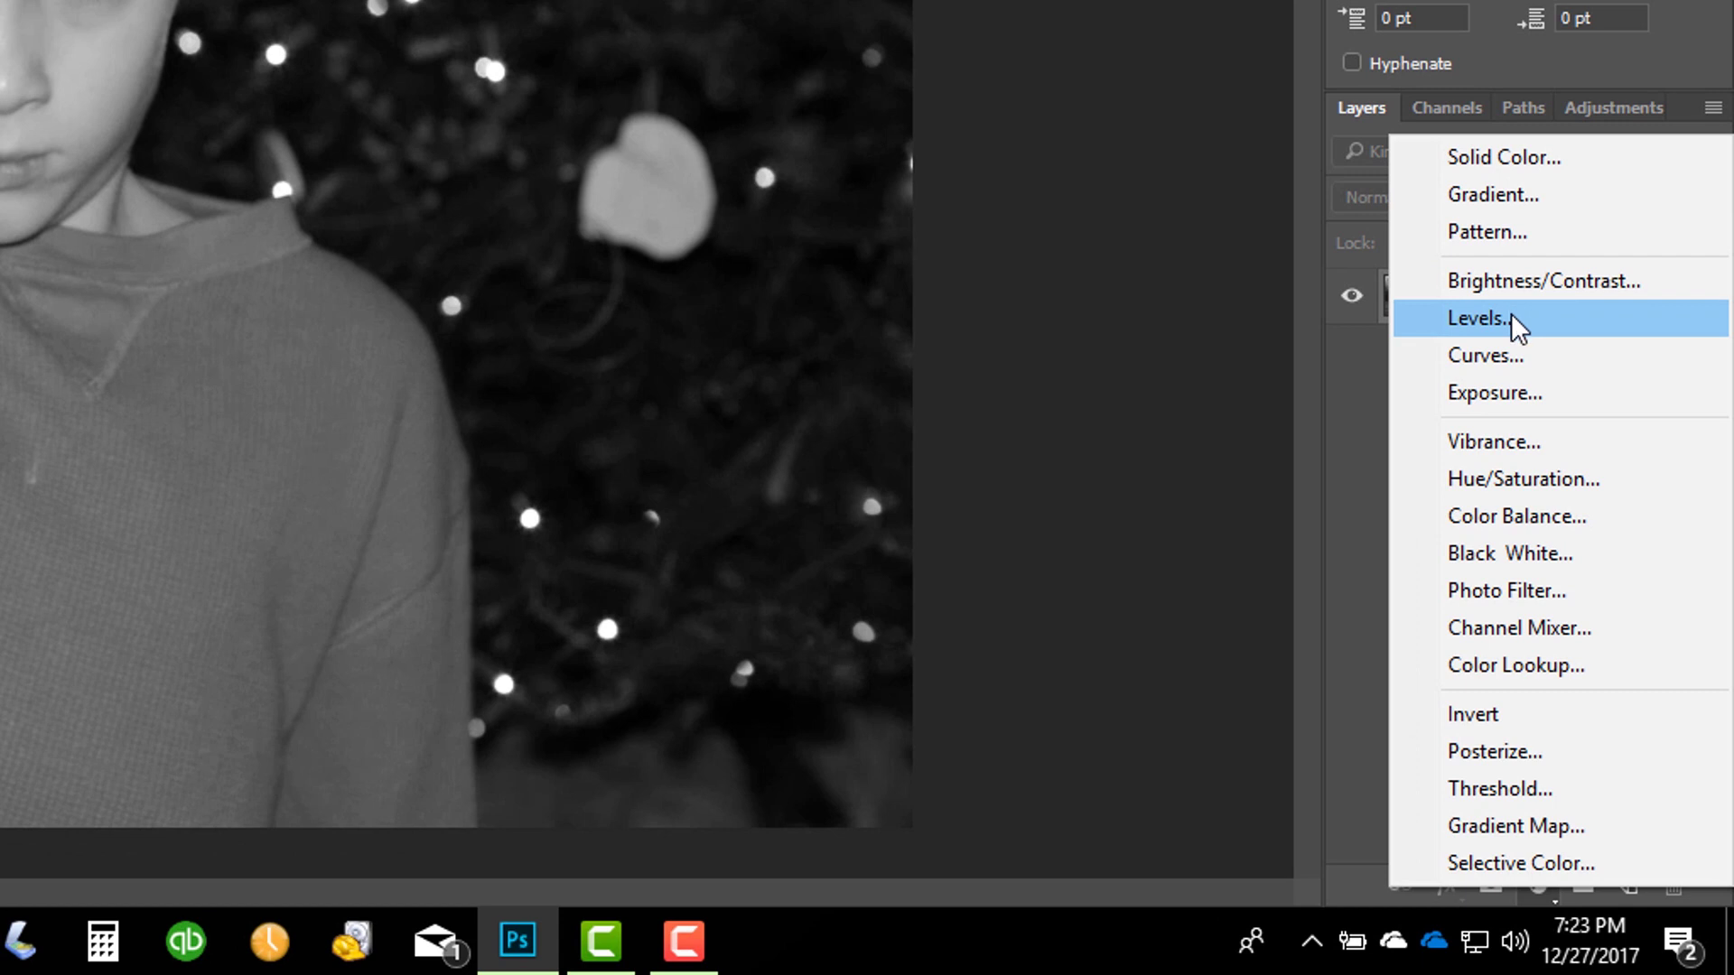
left_click(1510, 312)
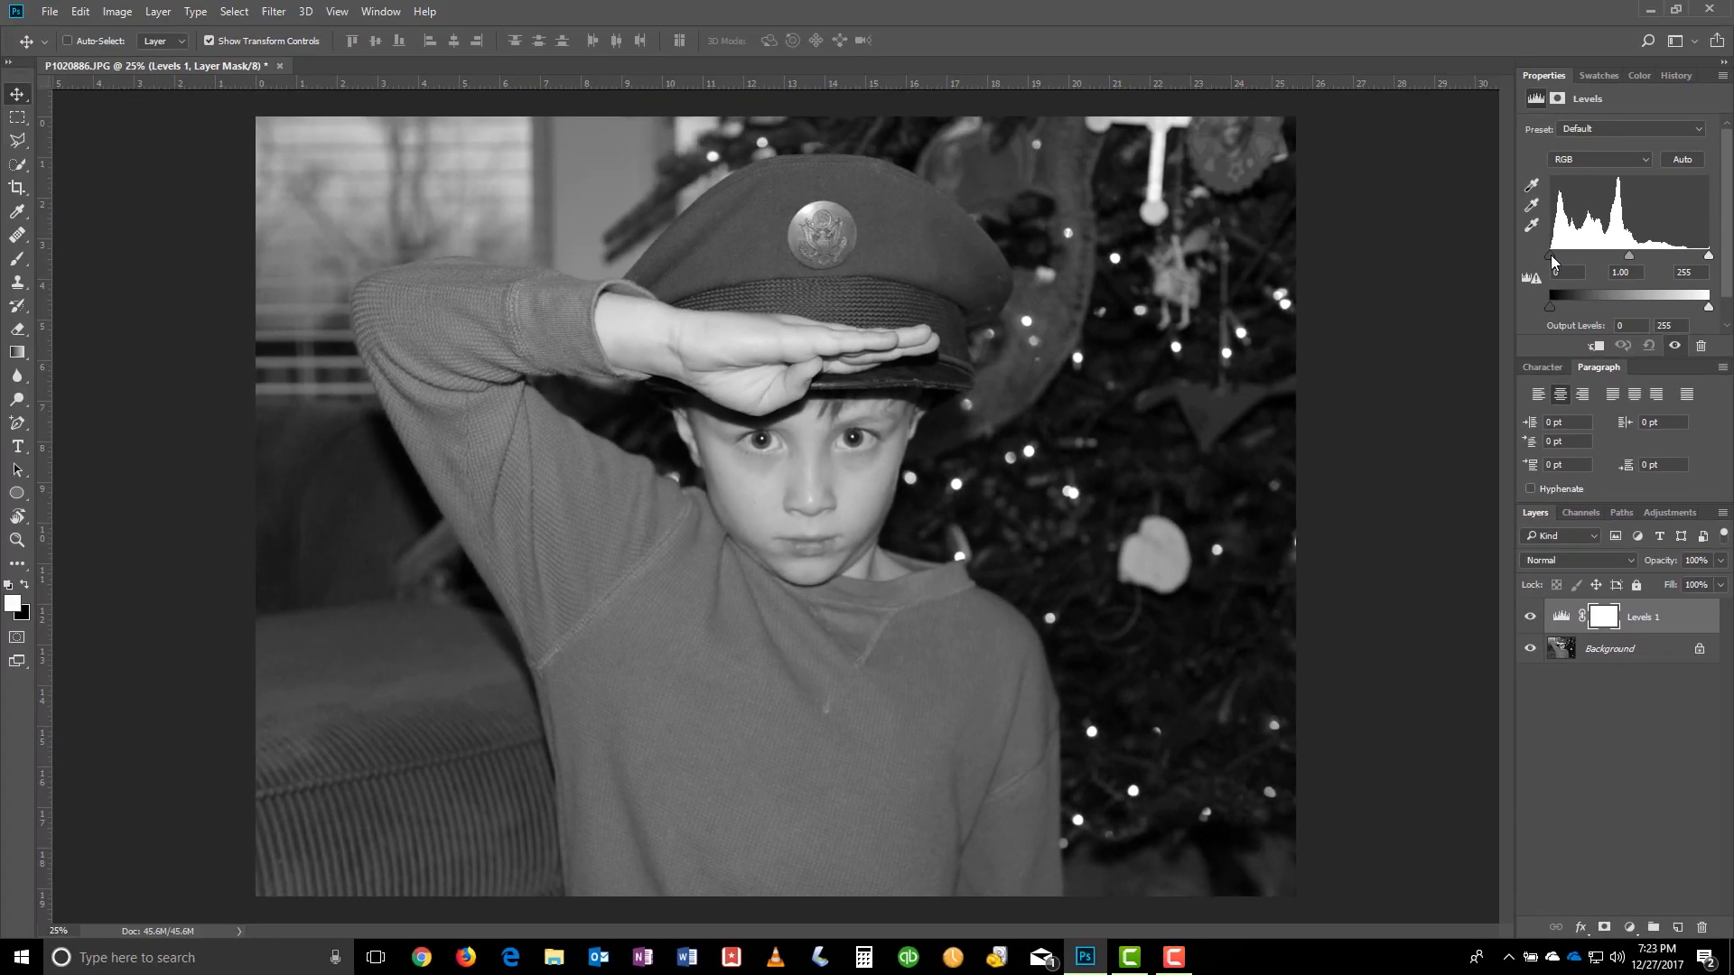
left_click(1552, 255)
left_click_drag(1555, 257, 1577, 259)
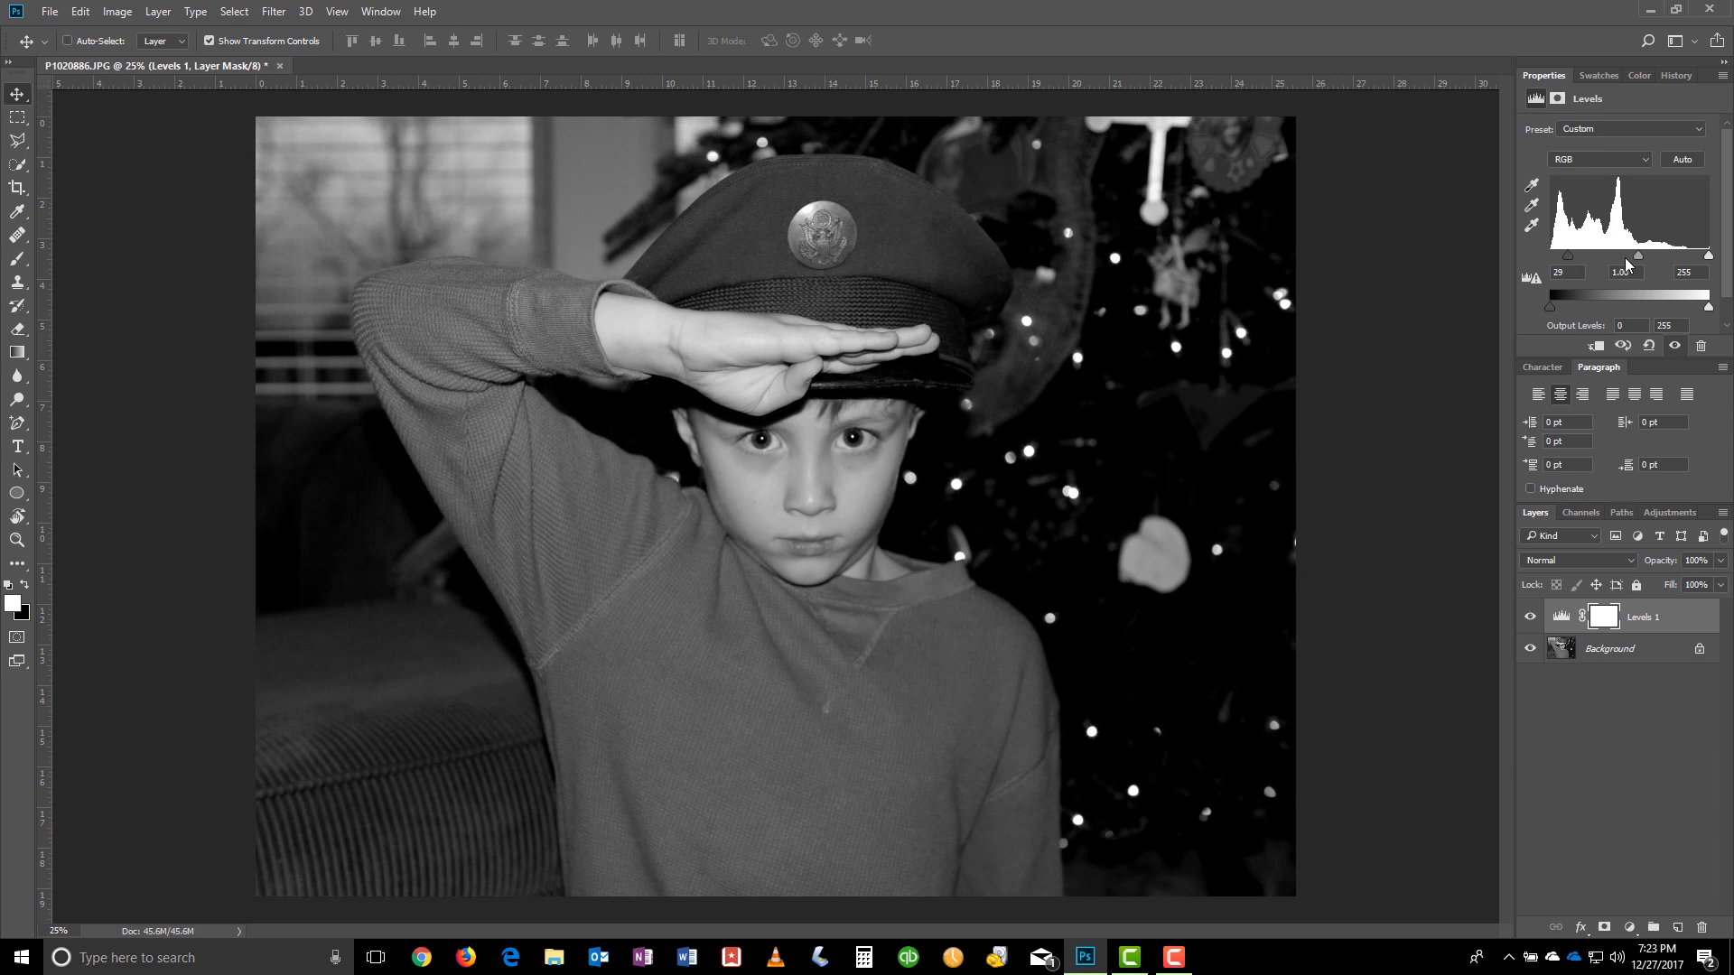
left_click_drag(1709, 258, 1679, 260)
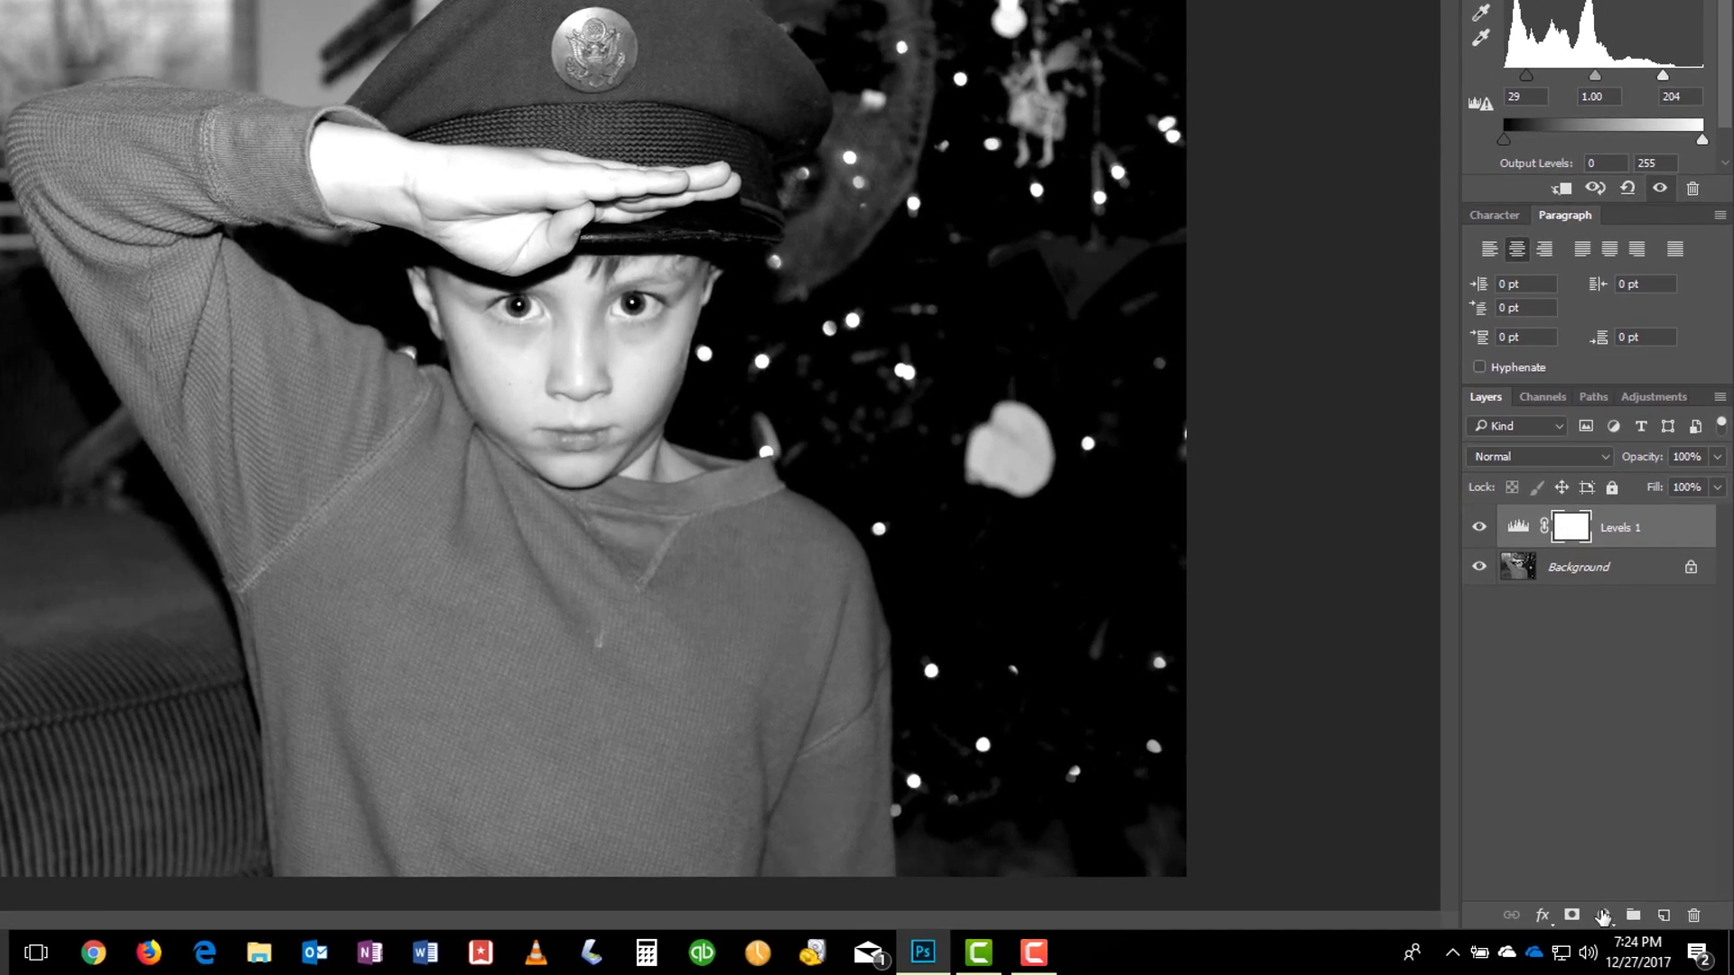
Add a Curves adjustment layer and shape a steep S-curve that deepens the shadows and lifts the highlights
left_click(1629, 928)
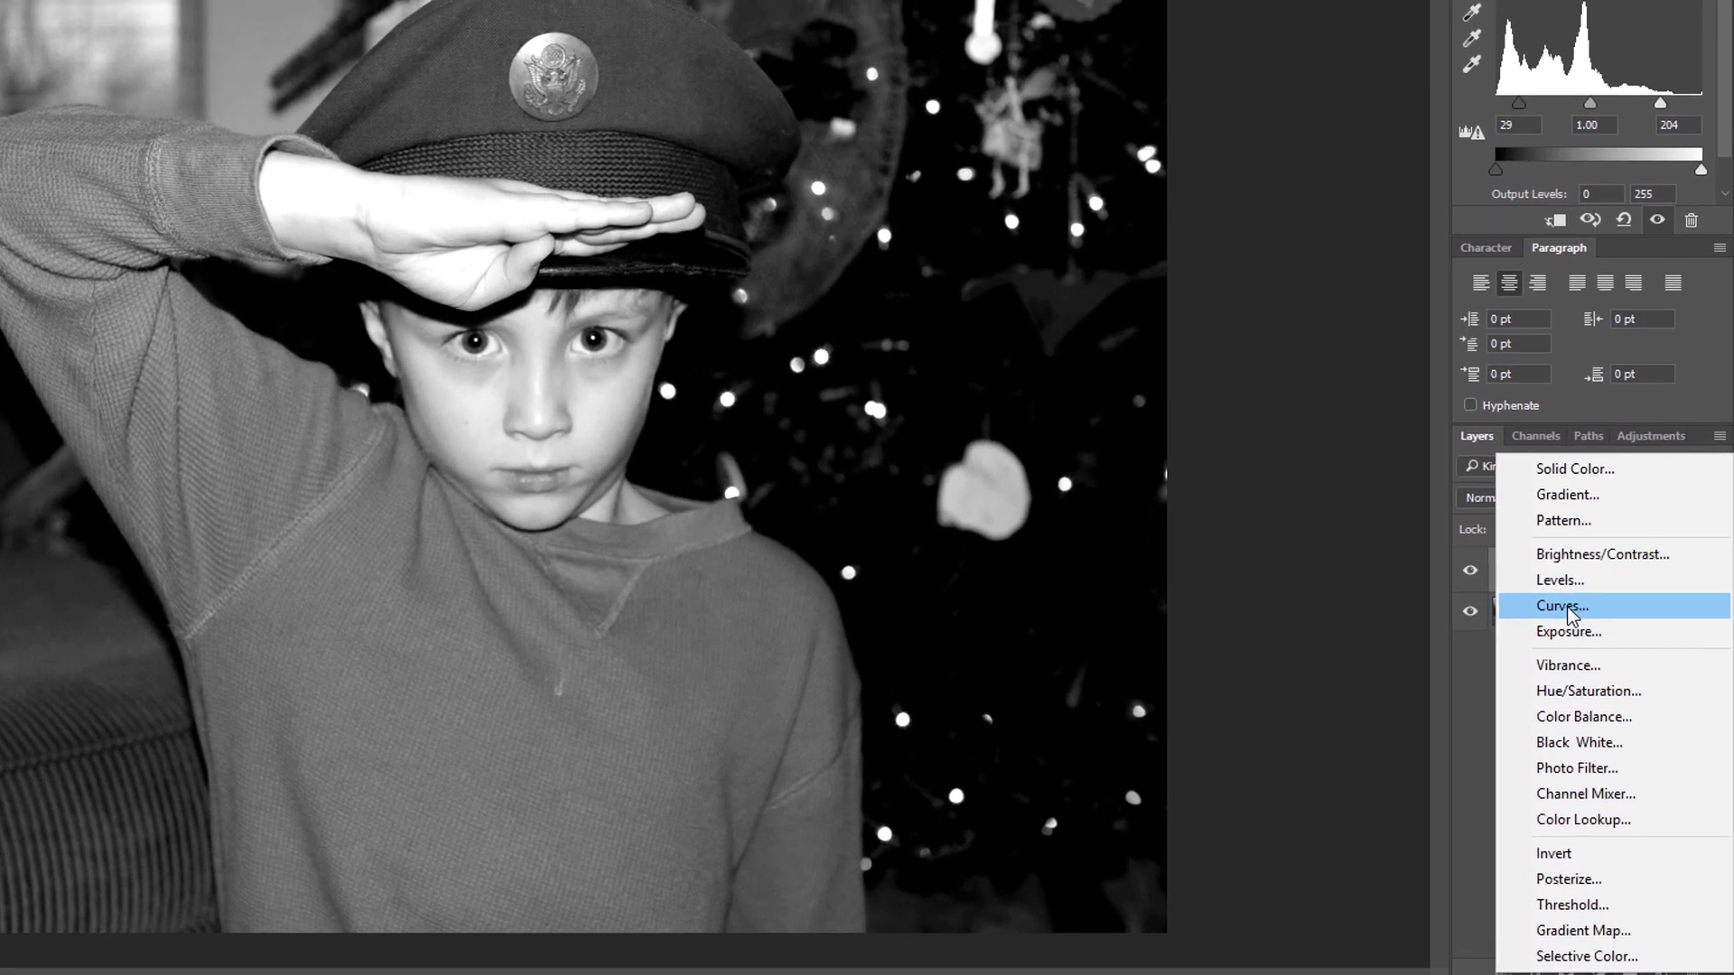
left_click(1568, 561)
left_click_drag(1511, 305, 1527, 344)
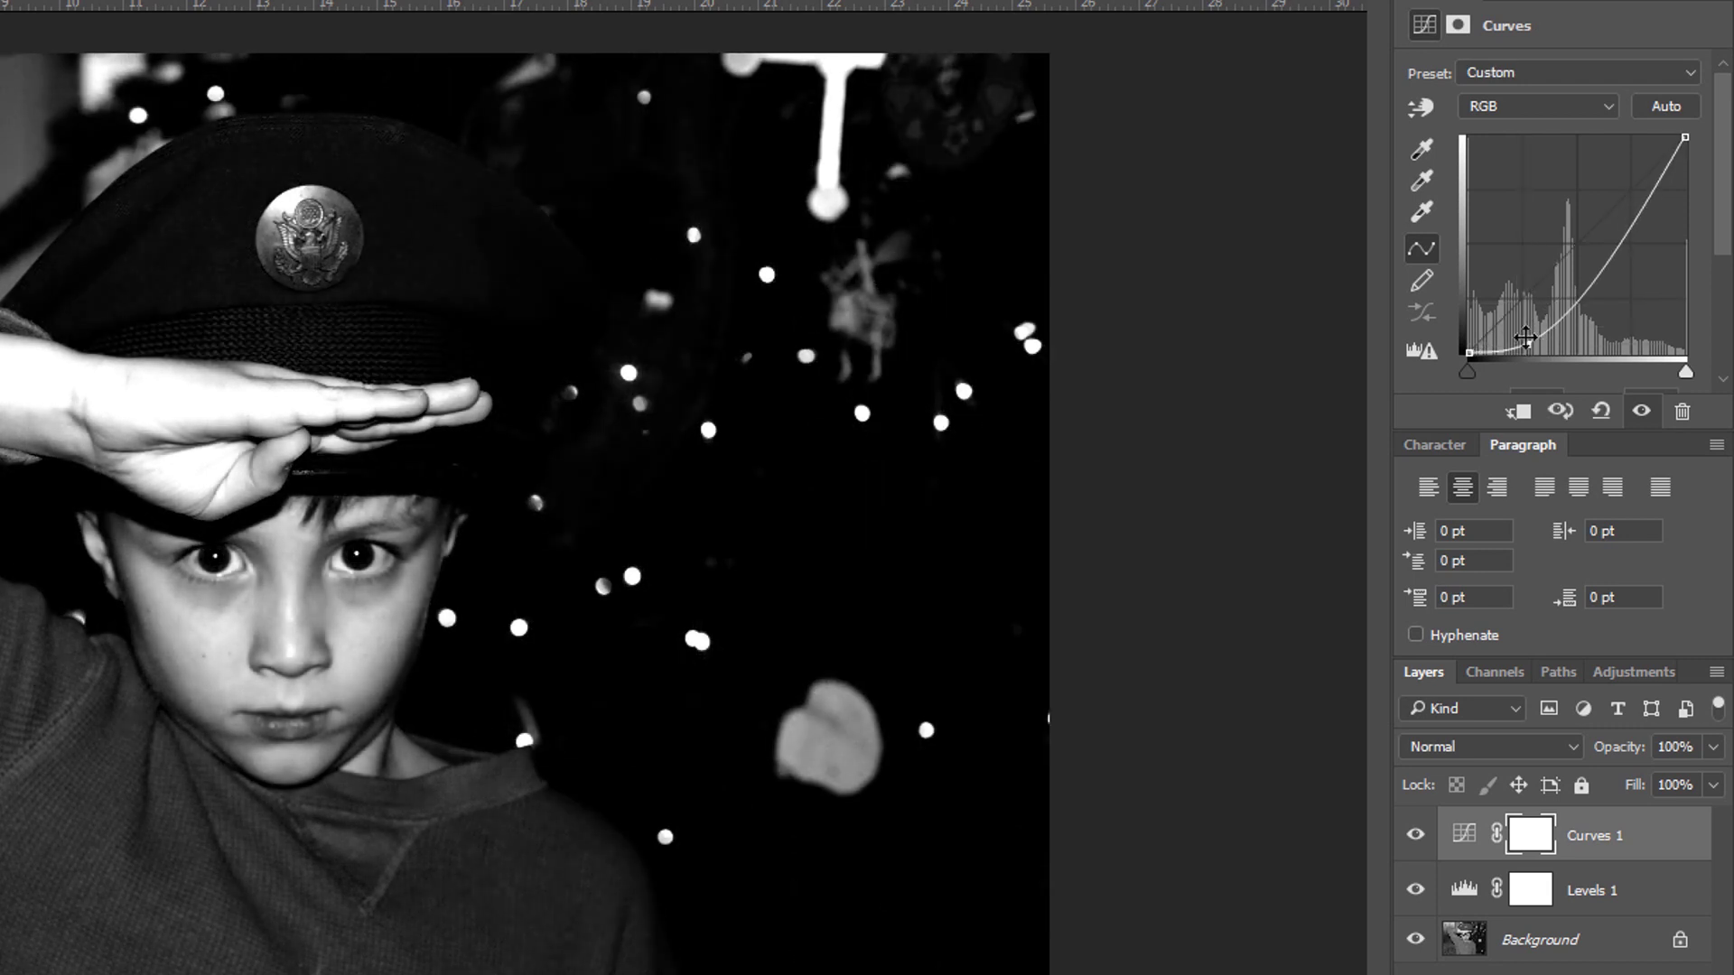
left_click_drag(1649, 198, 1646, 181)
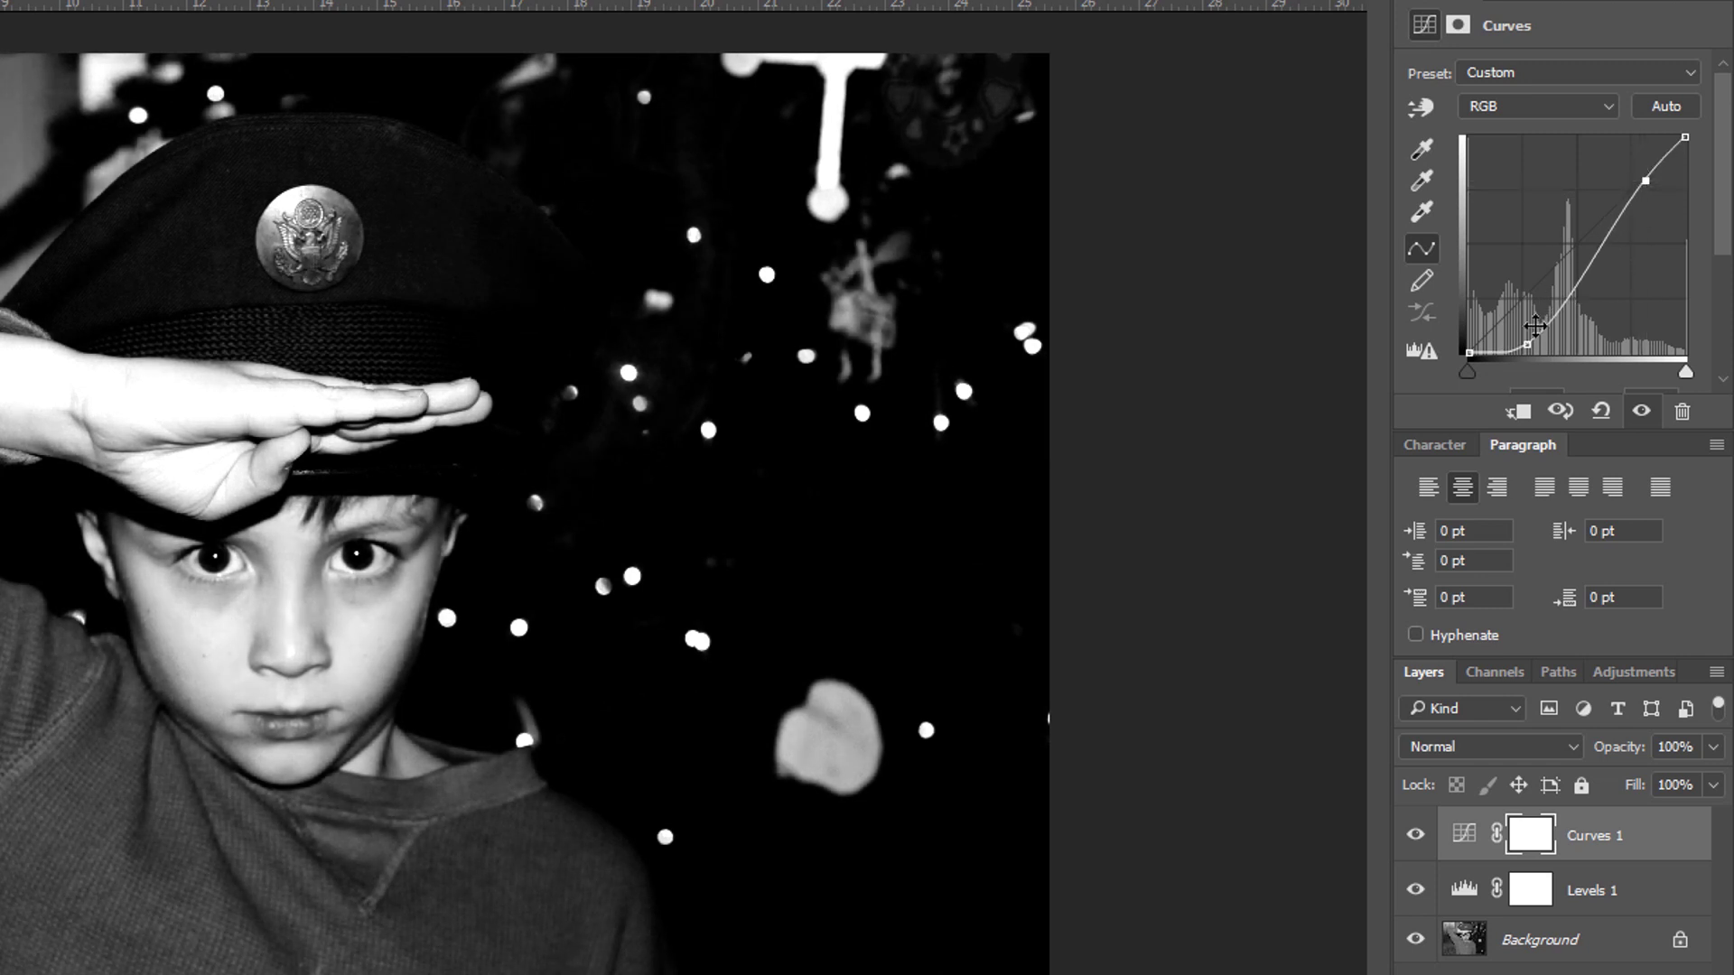
left_click_drag(1529, 344, 1536, 347)
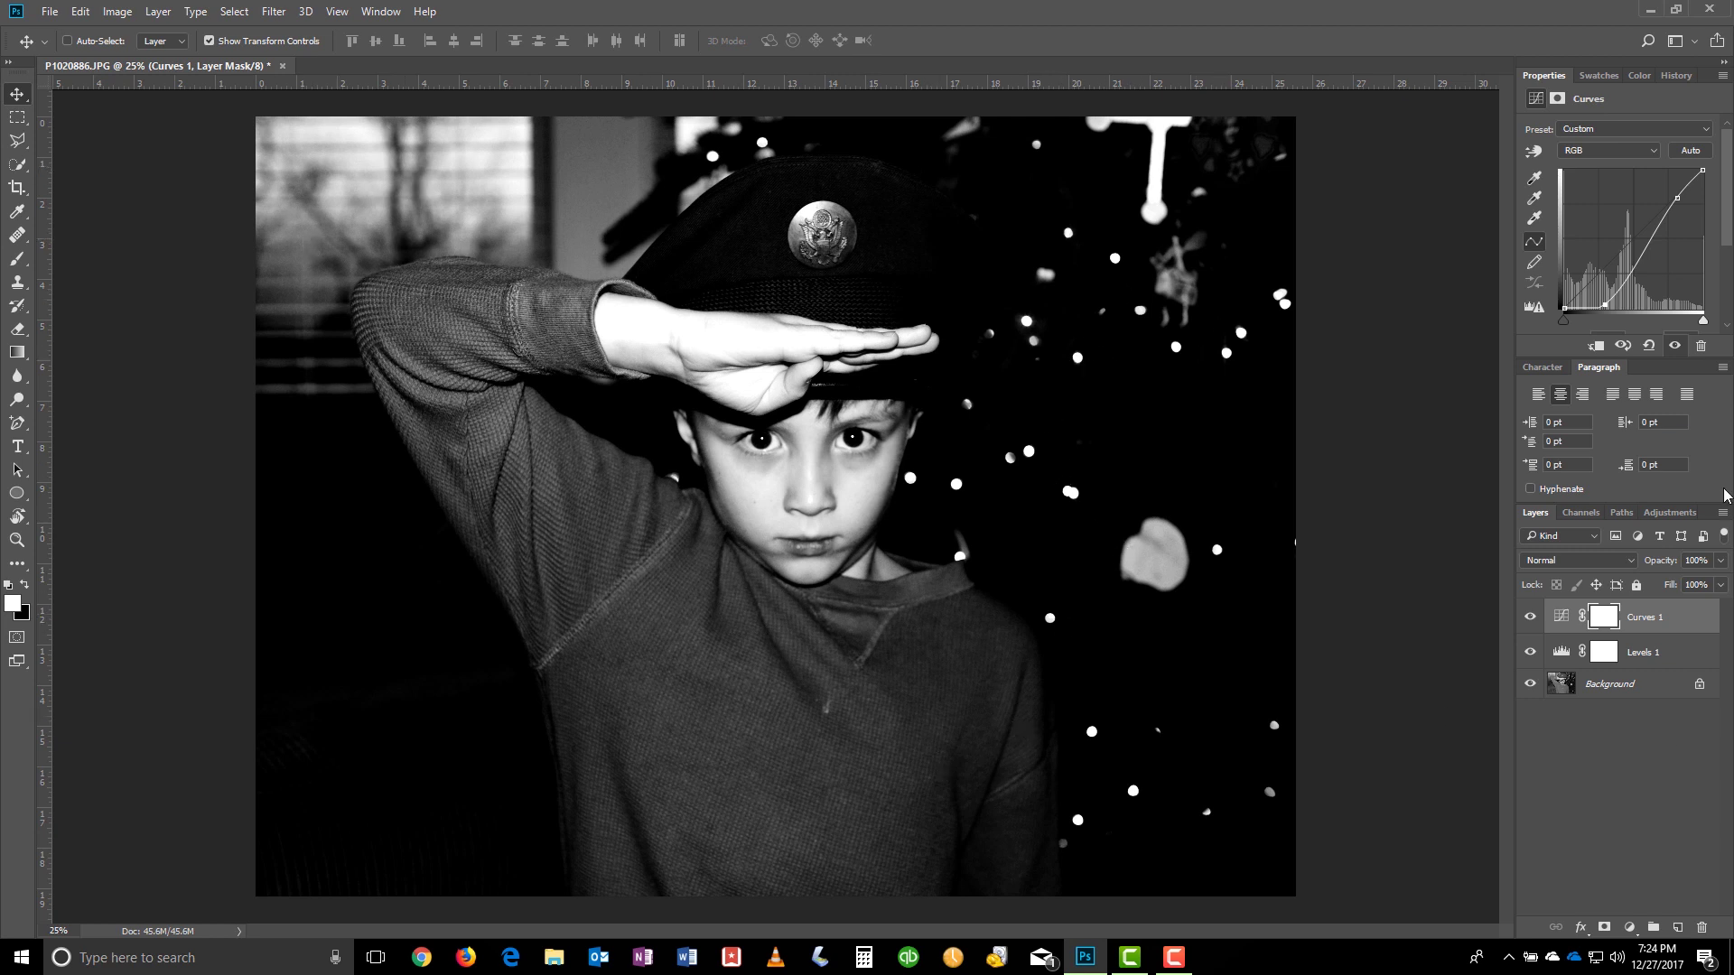
left_click_drag(1609, 305, 1613, 305)
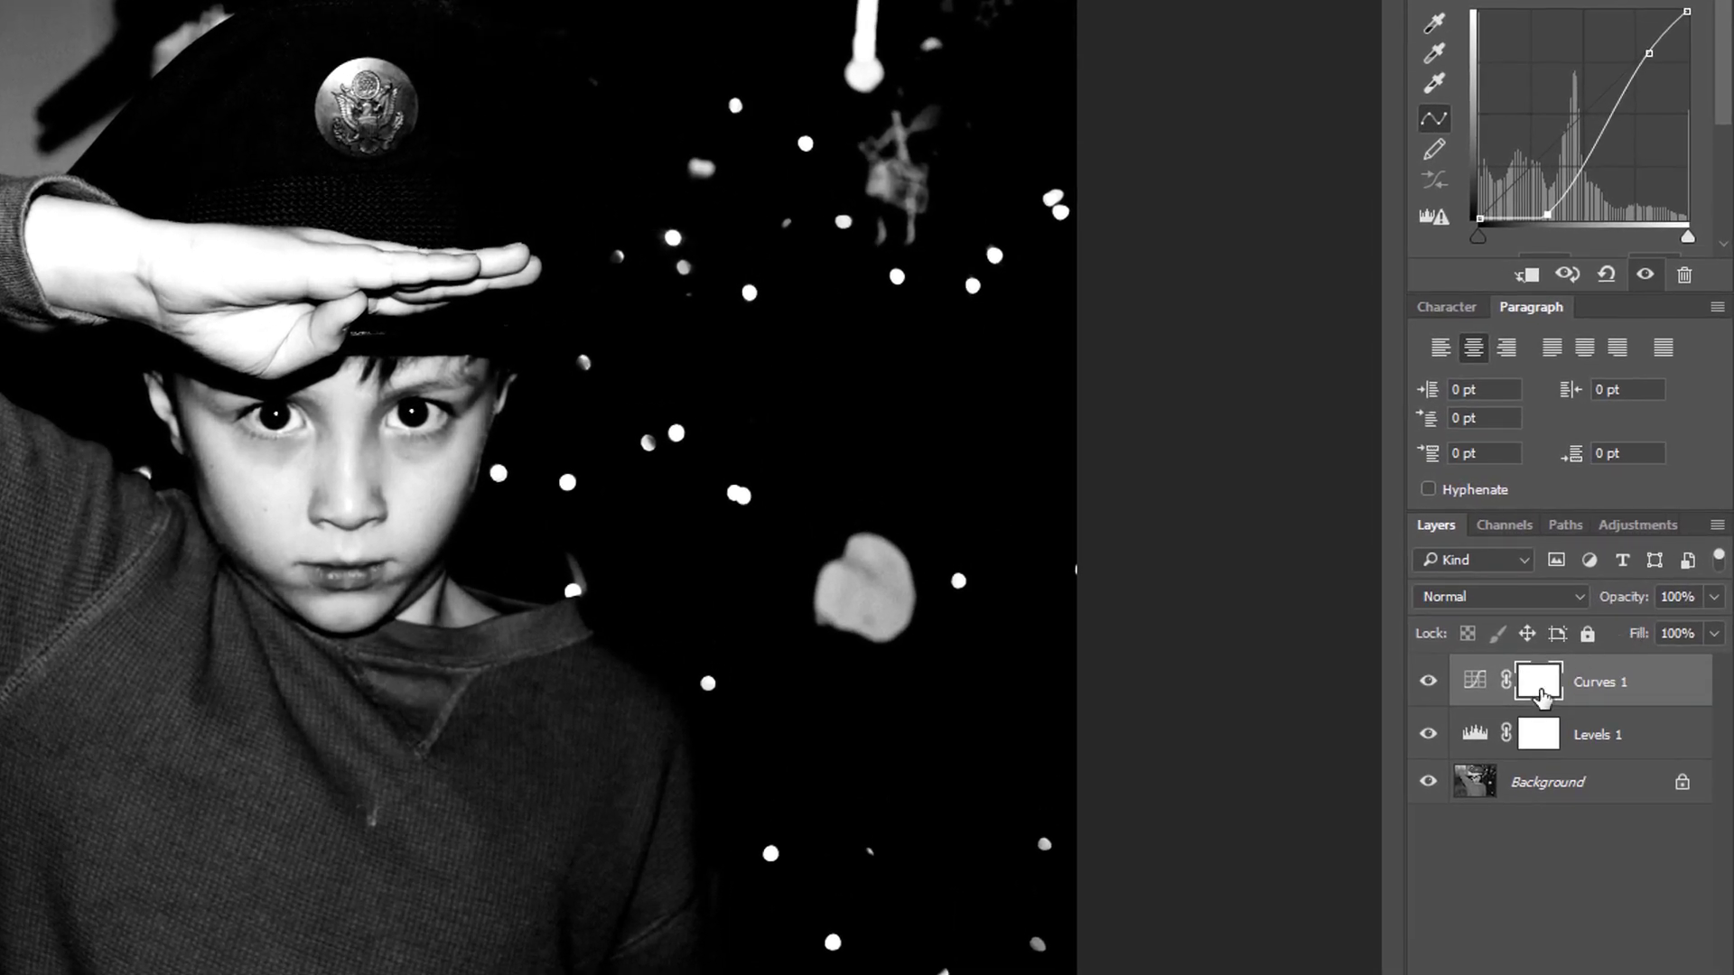
Paint the Curves layer mask black over the hat to recover its detail, and white over the spill beside it
left_click(1538, 691)
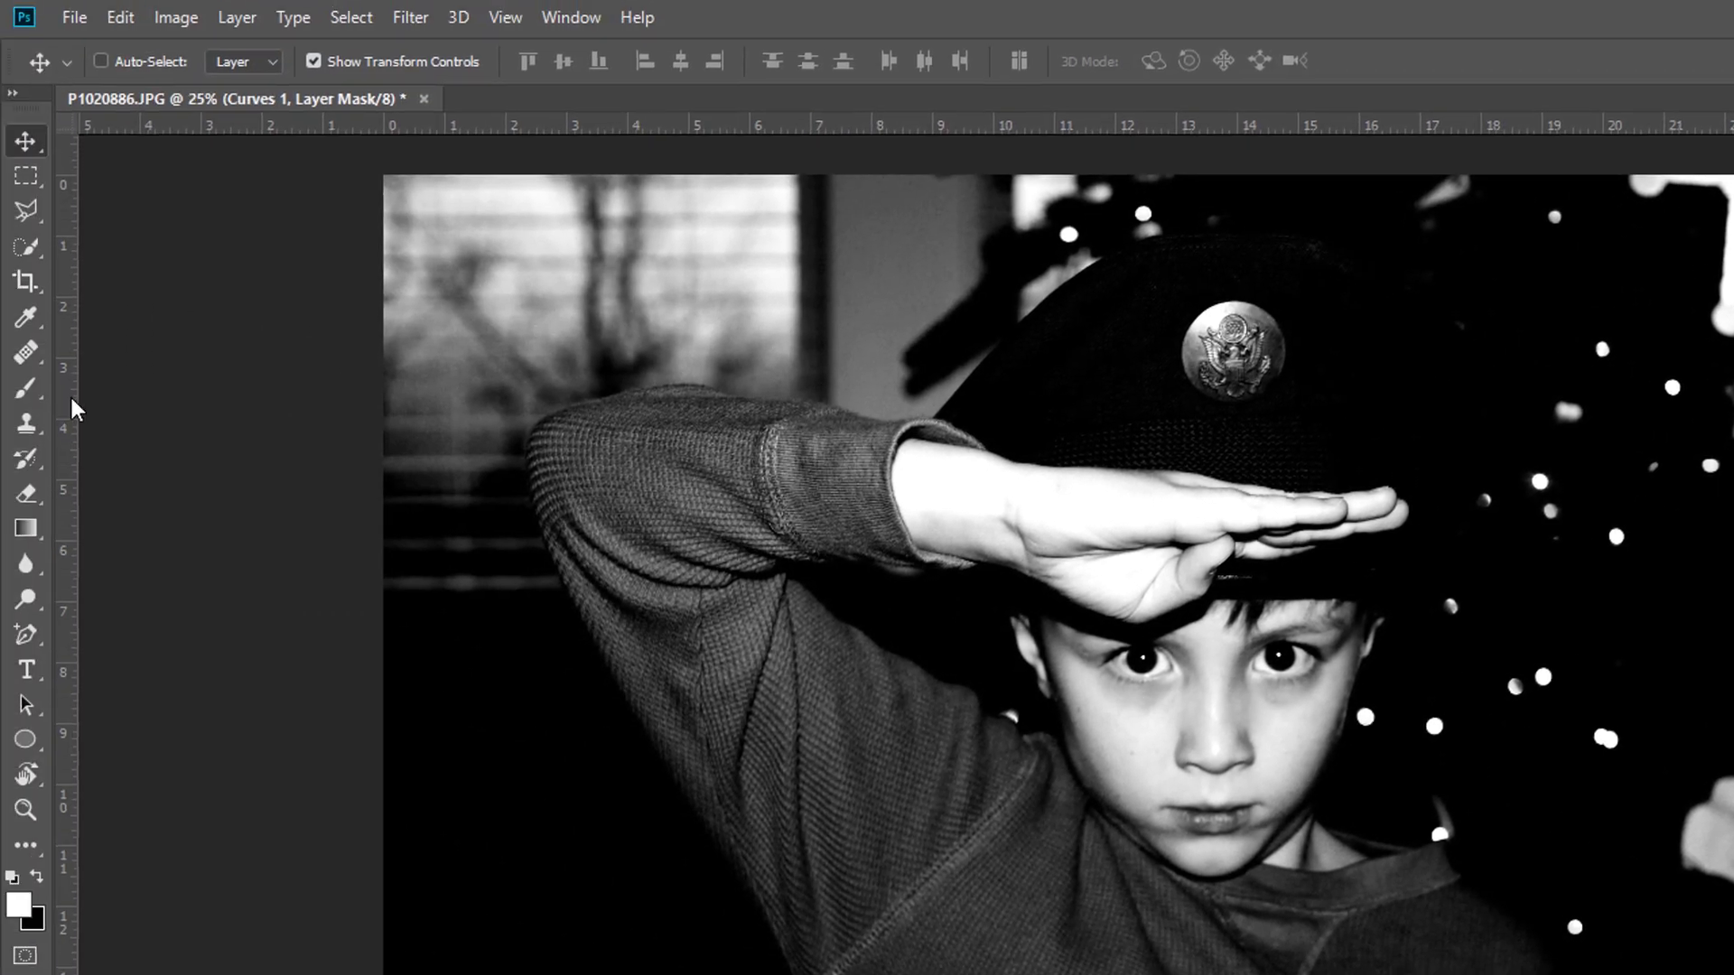
left_click(25, 388)
left_click(39, 876)
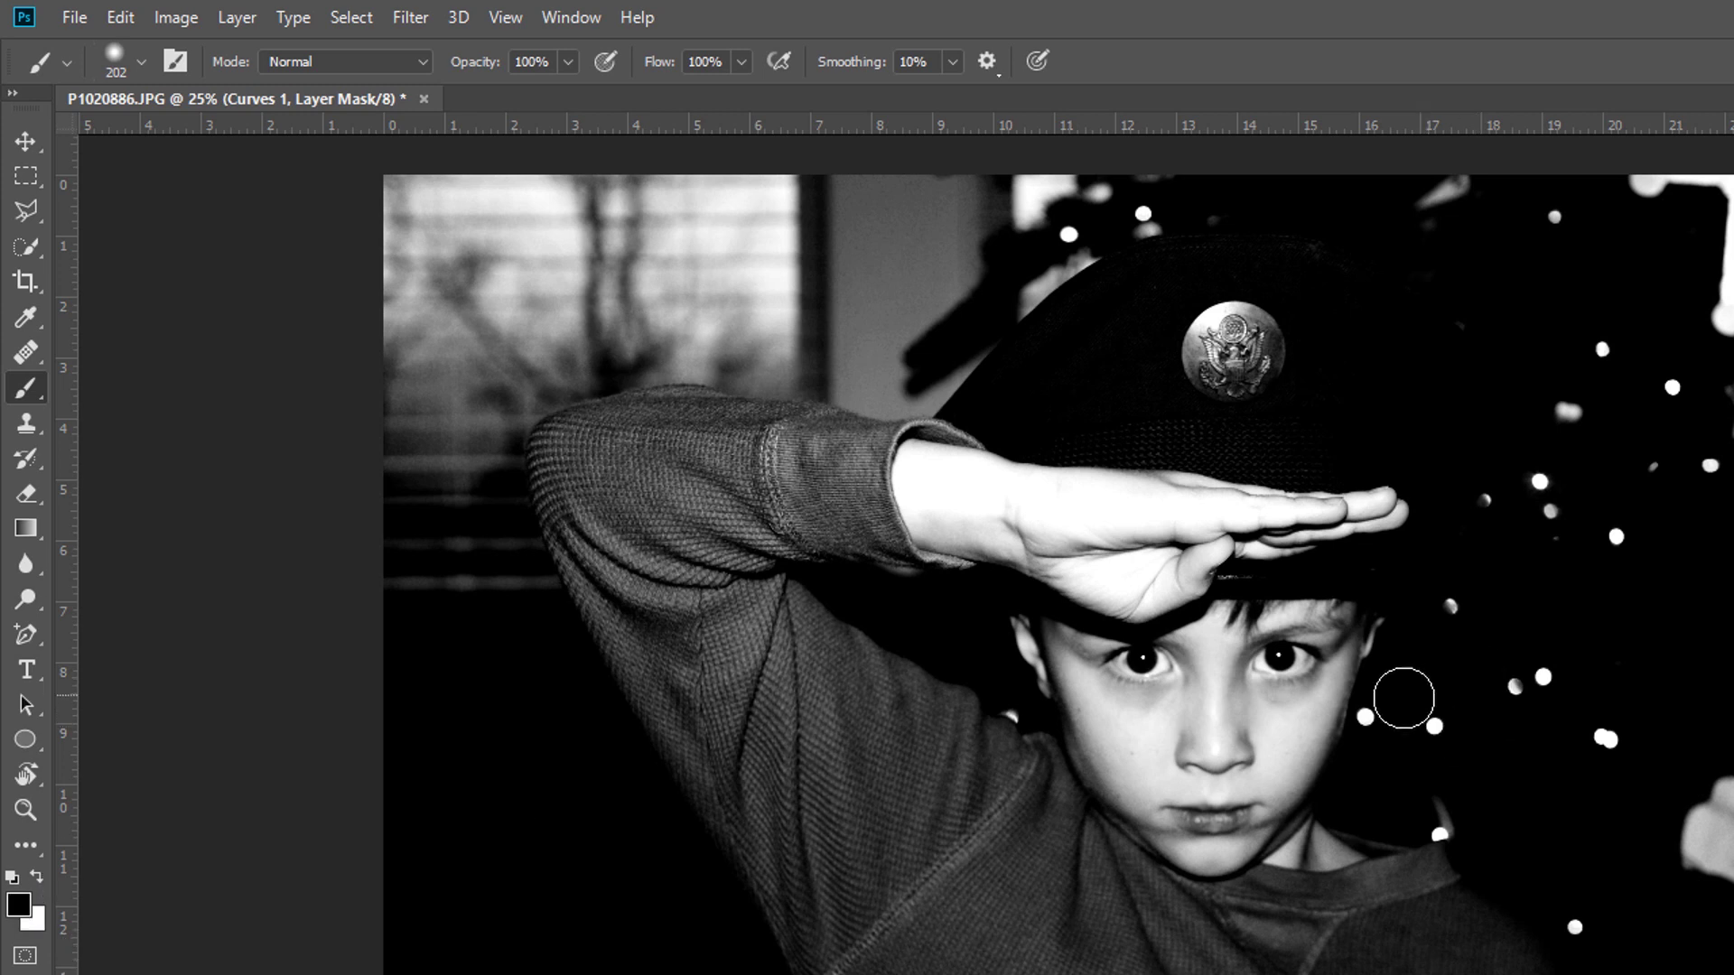
mouse_move(973, 409)
left_mouse_down()
mouse_move(1112, 287)
mouse_move(1148, 279)
mouse_move(1321, 278)
mouse_move(1427, 327)
mouse_move(1450, 415)
mouse_move(1416, 447)
mouse_move(1361, 457)
mouse_move(1025, 431)
mouse_move(1091, 355)
mouse_move(1198, 323)
mouse_move(1325, 325)
mouse_move(1413, 363)
mouse_move(1263, 411)
mouse_move(1079, 393)
mouse_move(1445, 379)
mouse_move(1112, 365)
mouse_move(993, 395)
mouse_move(1131, 287)
mouse_move(1335, 281)
mouse_move(1435, 411)
mouse_move(1423, 451)
mouse_move(1335, 571)
mouse_move(1227, 579)
mouse_move(1480, 599)
mouse_move(1438, 567)
mouse_move(1315, 547)
mouse_move(1436, 566)
mouse_move(1394, 475)
mouse_move(1427, 562)
mouse_move(1439, 511)
mouse_move(1428, 568)
mouse_move(1242, 574)
left_mouse_up()
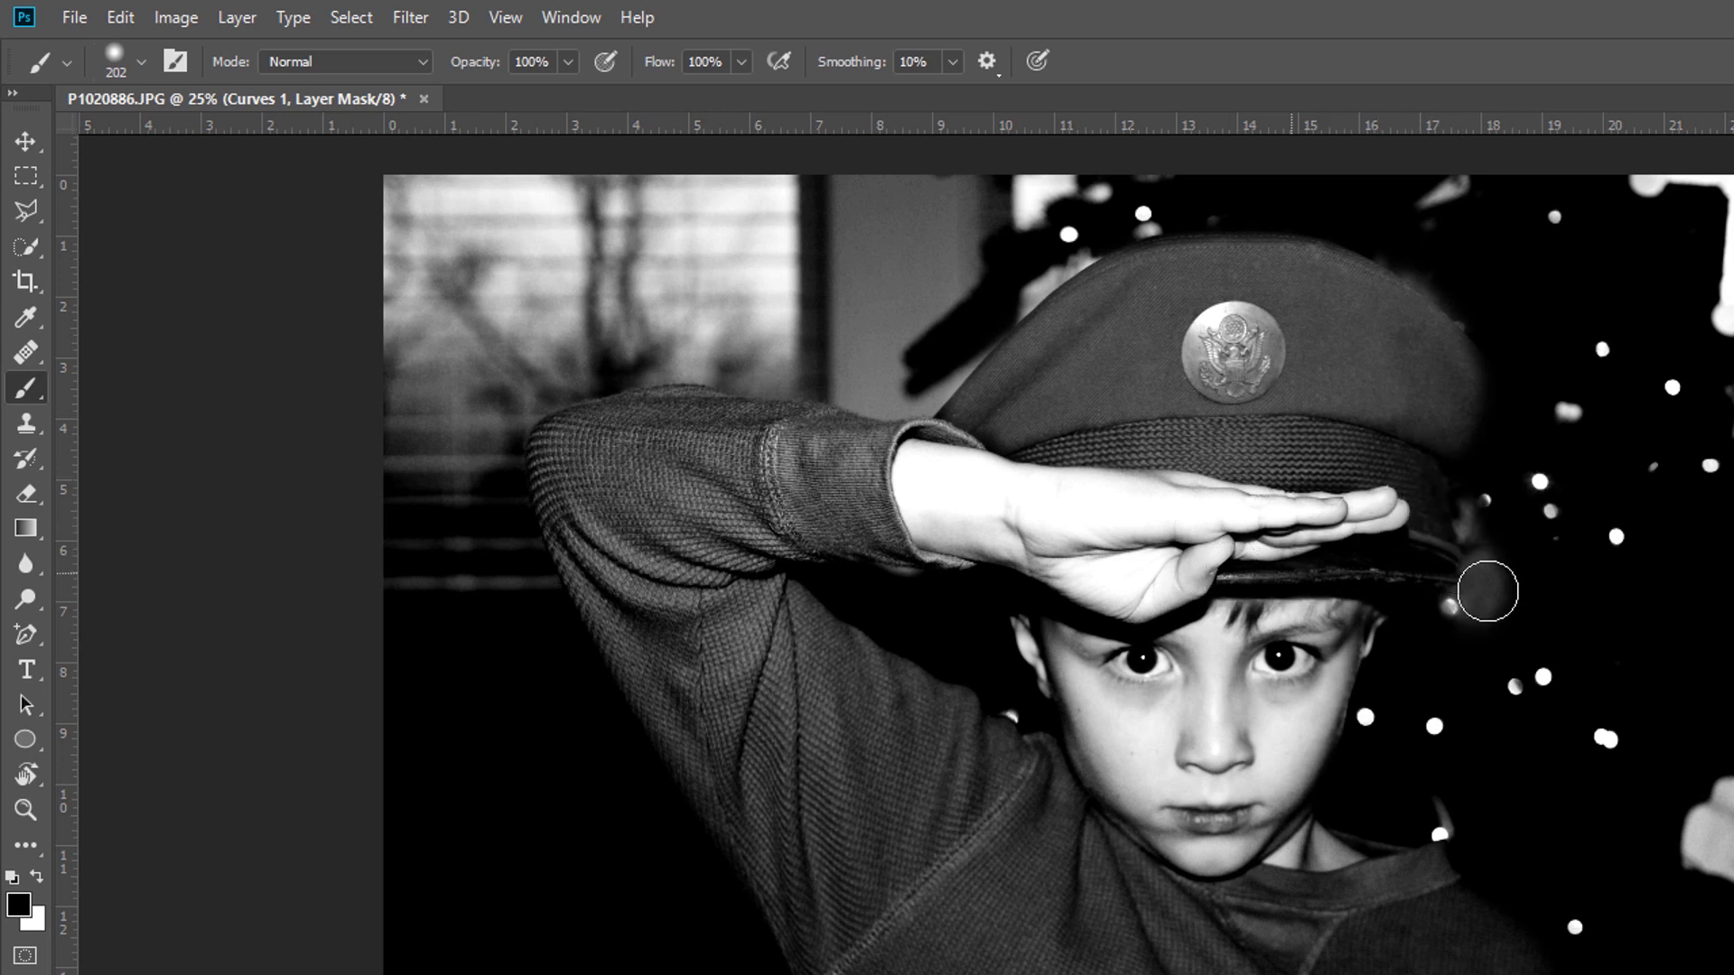
left_click(37, 876)
mouse_move(1462, 632)
left_mouse_down()
mouse_move(1433, 612)
mouse_move(1482, 608)
mouse_move(1498, 573)
mouse_move(1482, 496)
mouse_move(1494, 588)
mouse_move(1509, 337)
mouse_move(1382, 247)
mouse_move(1732, 353)
left_mouse_up()
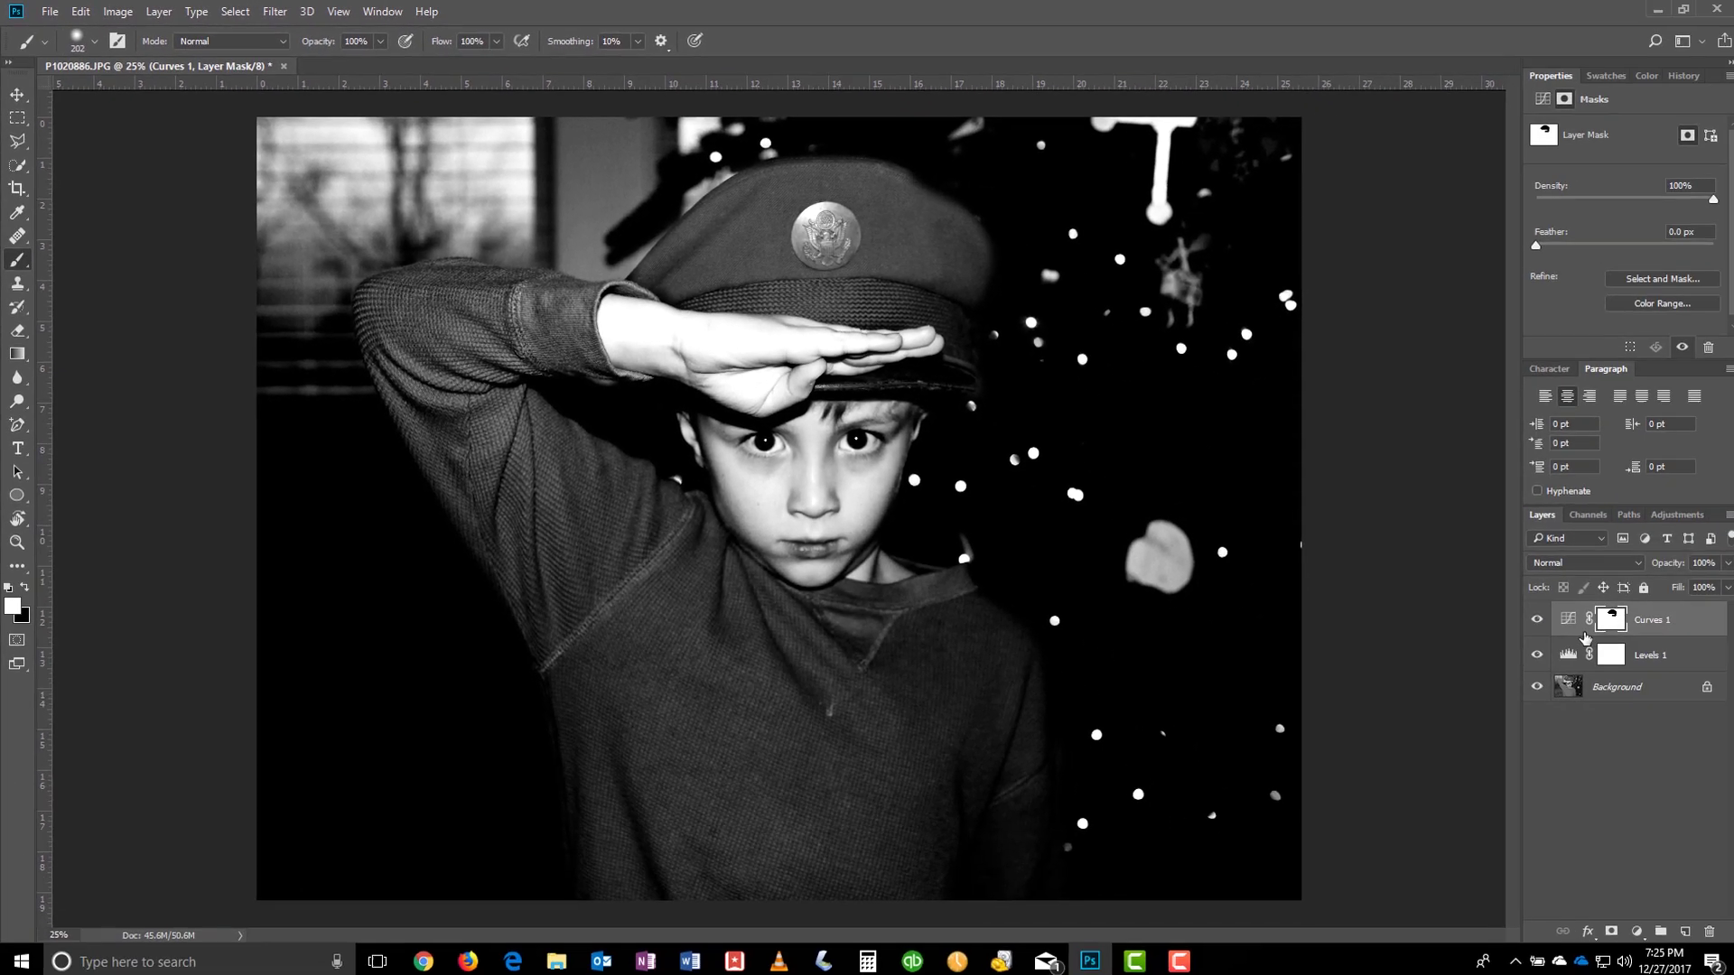
Darken the shadows slightly more in the Curves adjustment and add an Invert adjustment layer above it
left_click(1561, 617)
left_click_drag(1610, 306, 1619, 306)
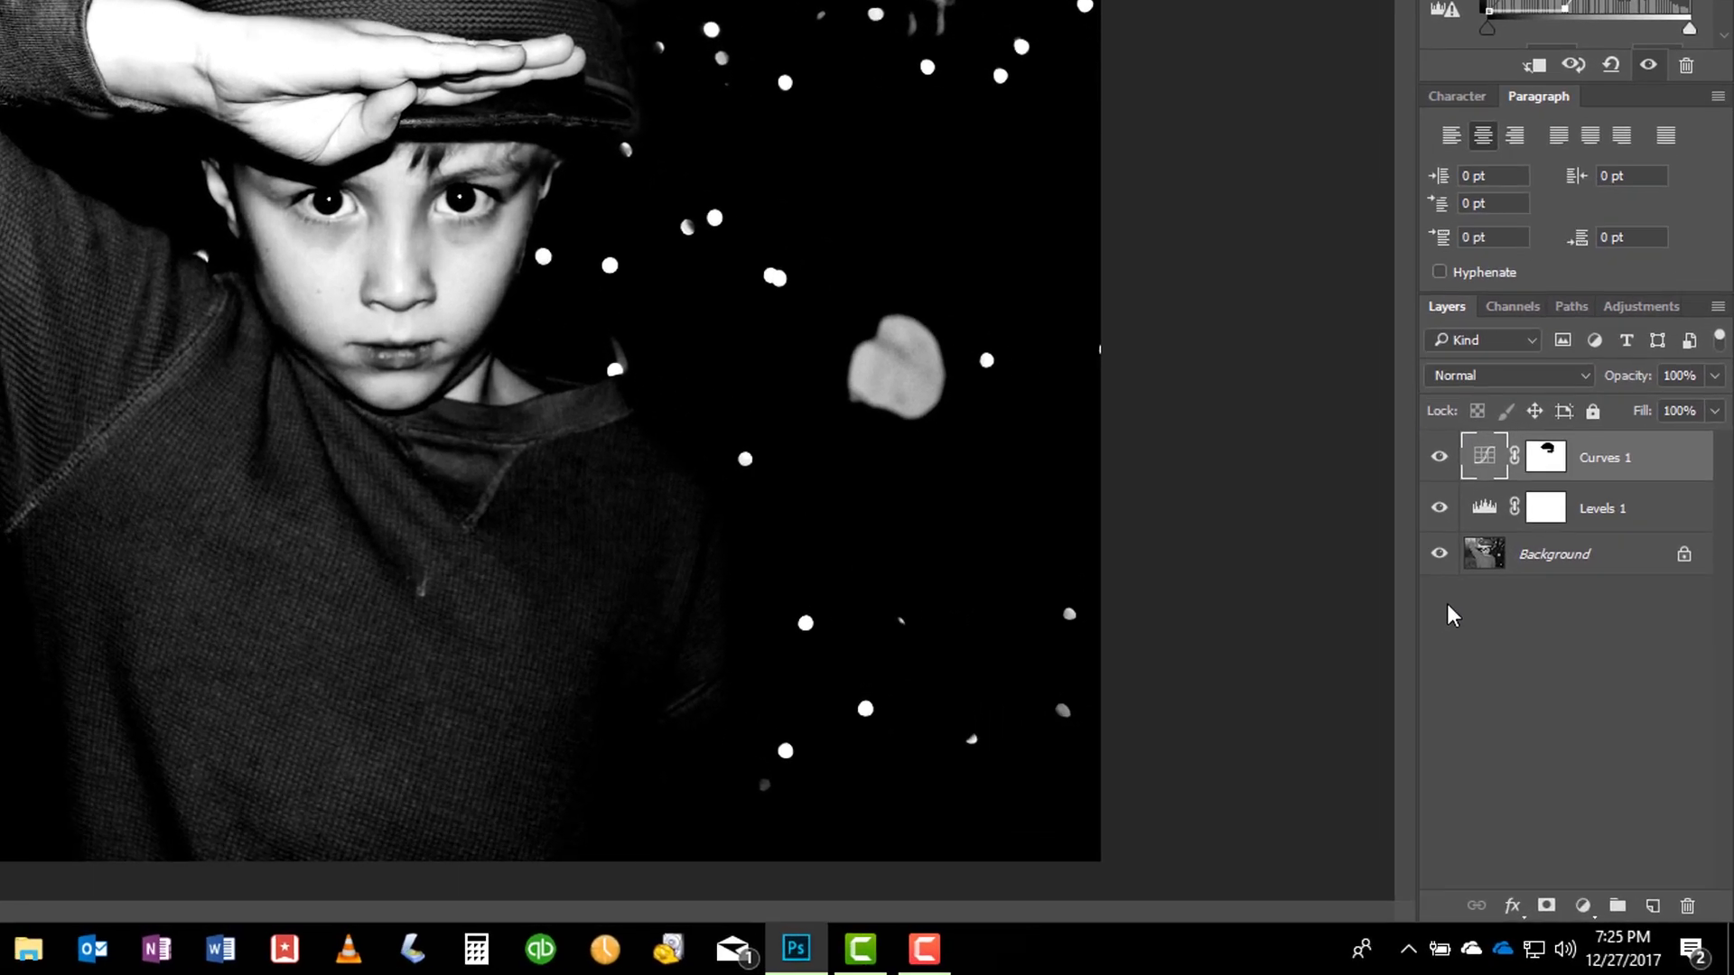
left_click(1577, 903)
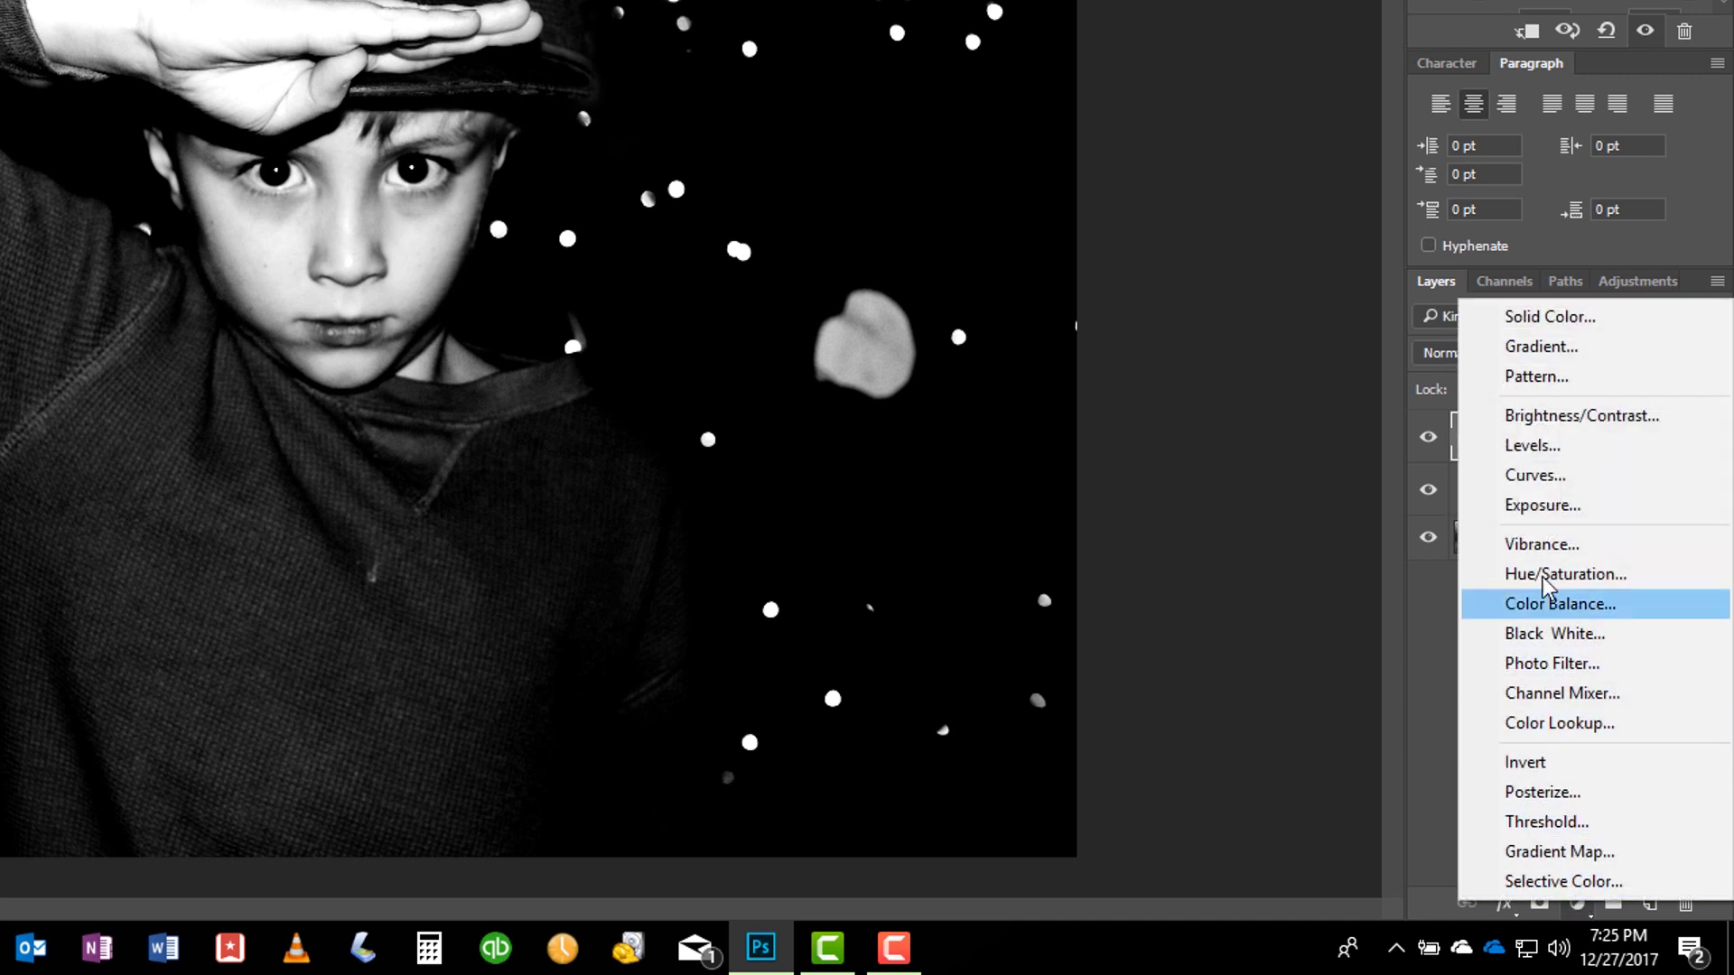
left_click(1527, 759)
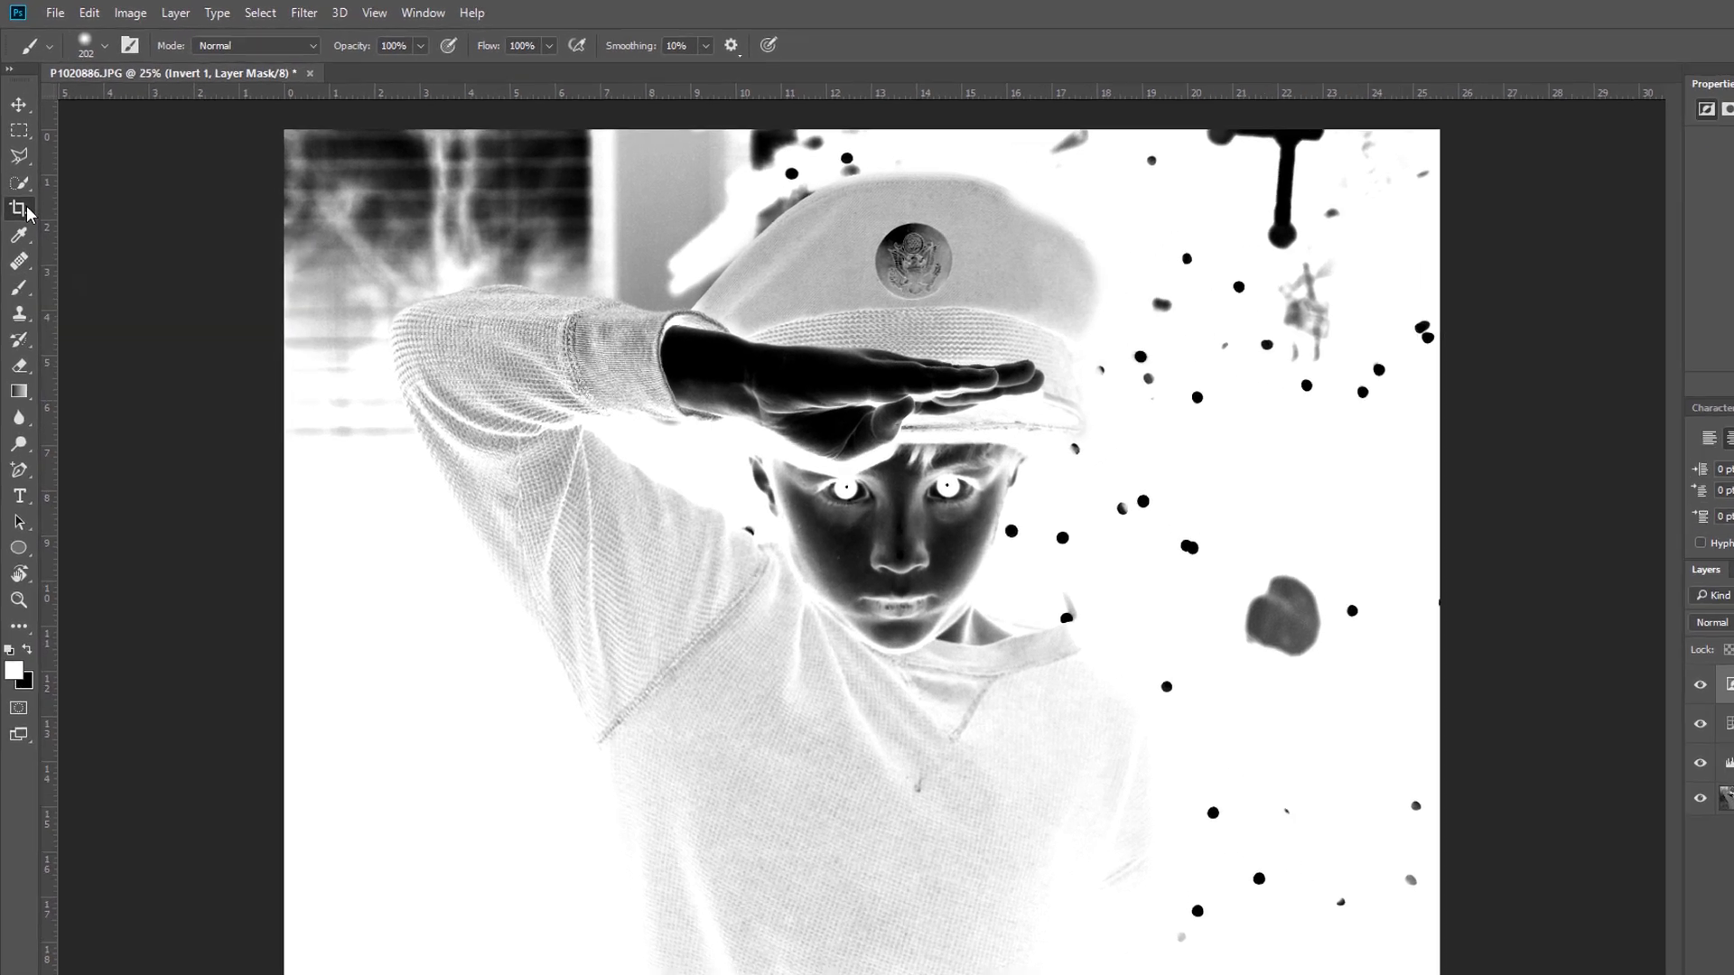
Crop the image to a 1:1 square framing the hat, face and saluting arm, and compare it with the Invert layer off and on
left_click(25, 191)
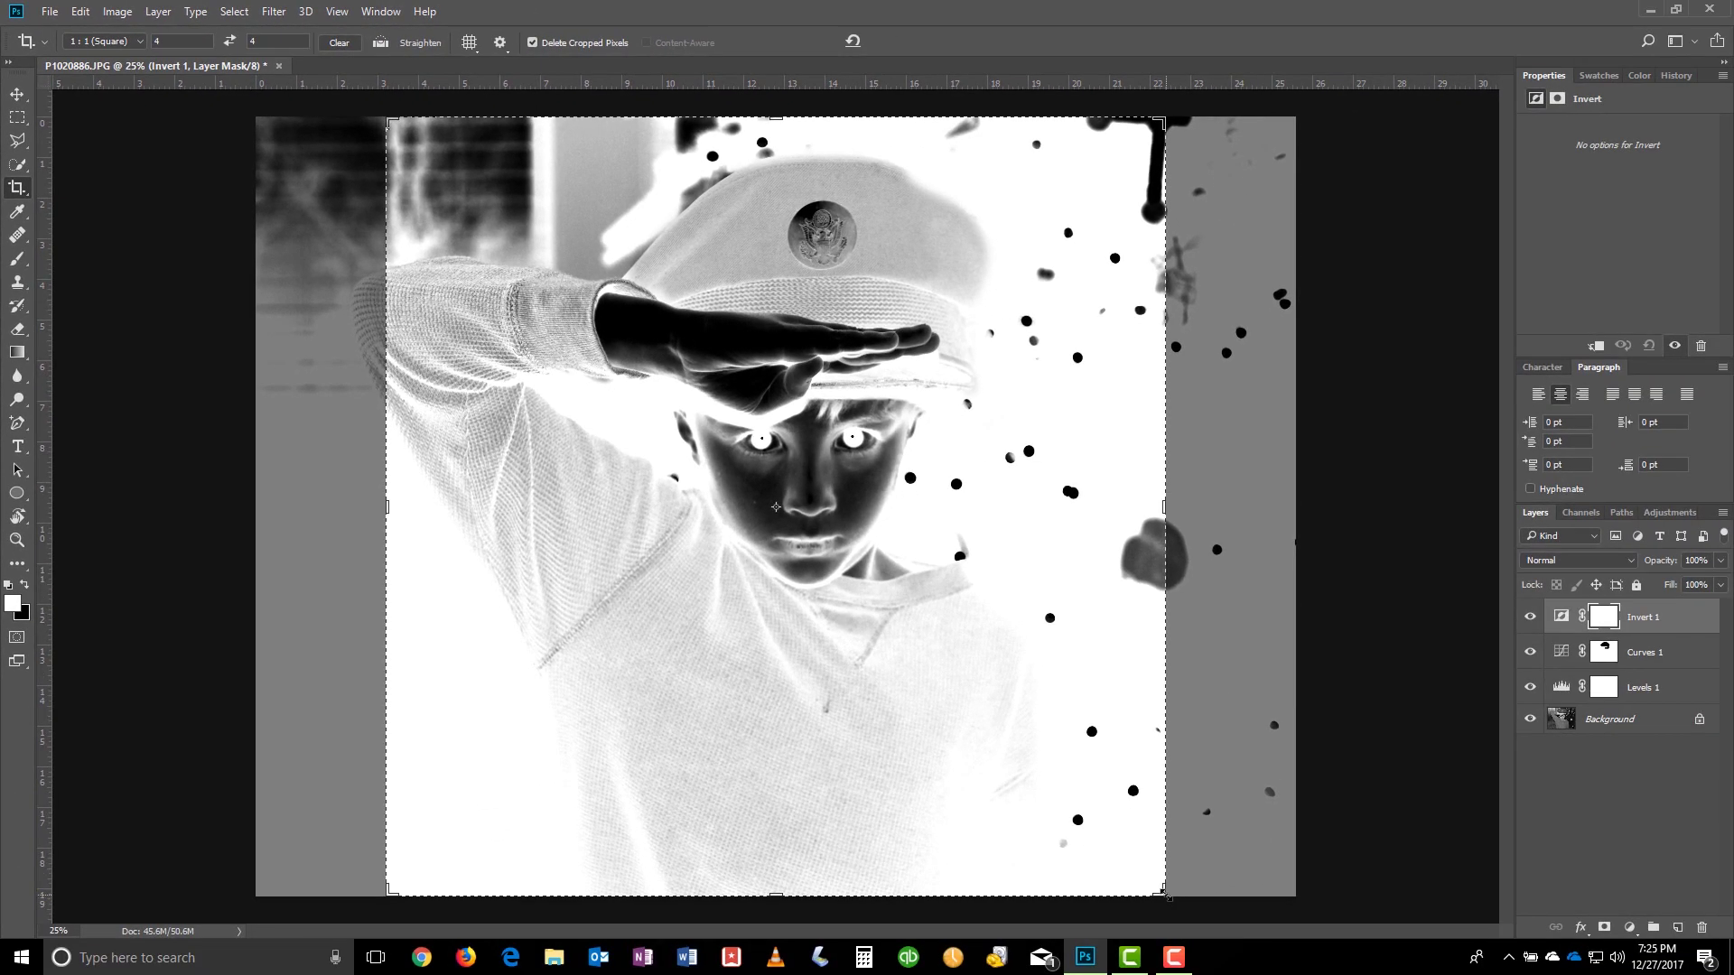
left_click_drag(1165, 896, 1171, 842)
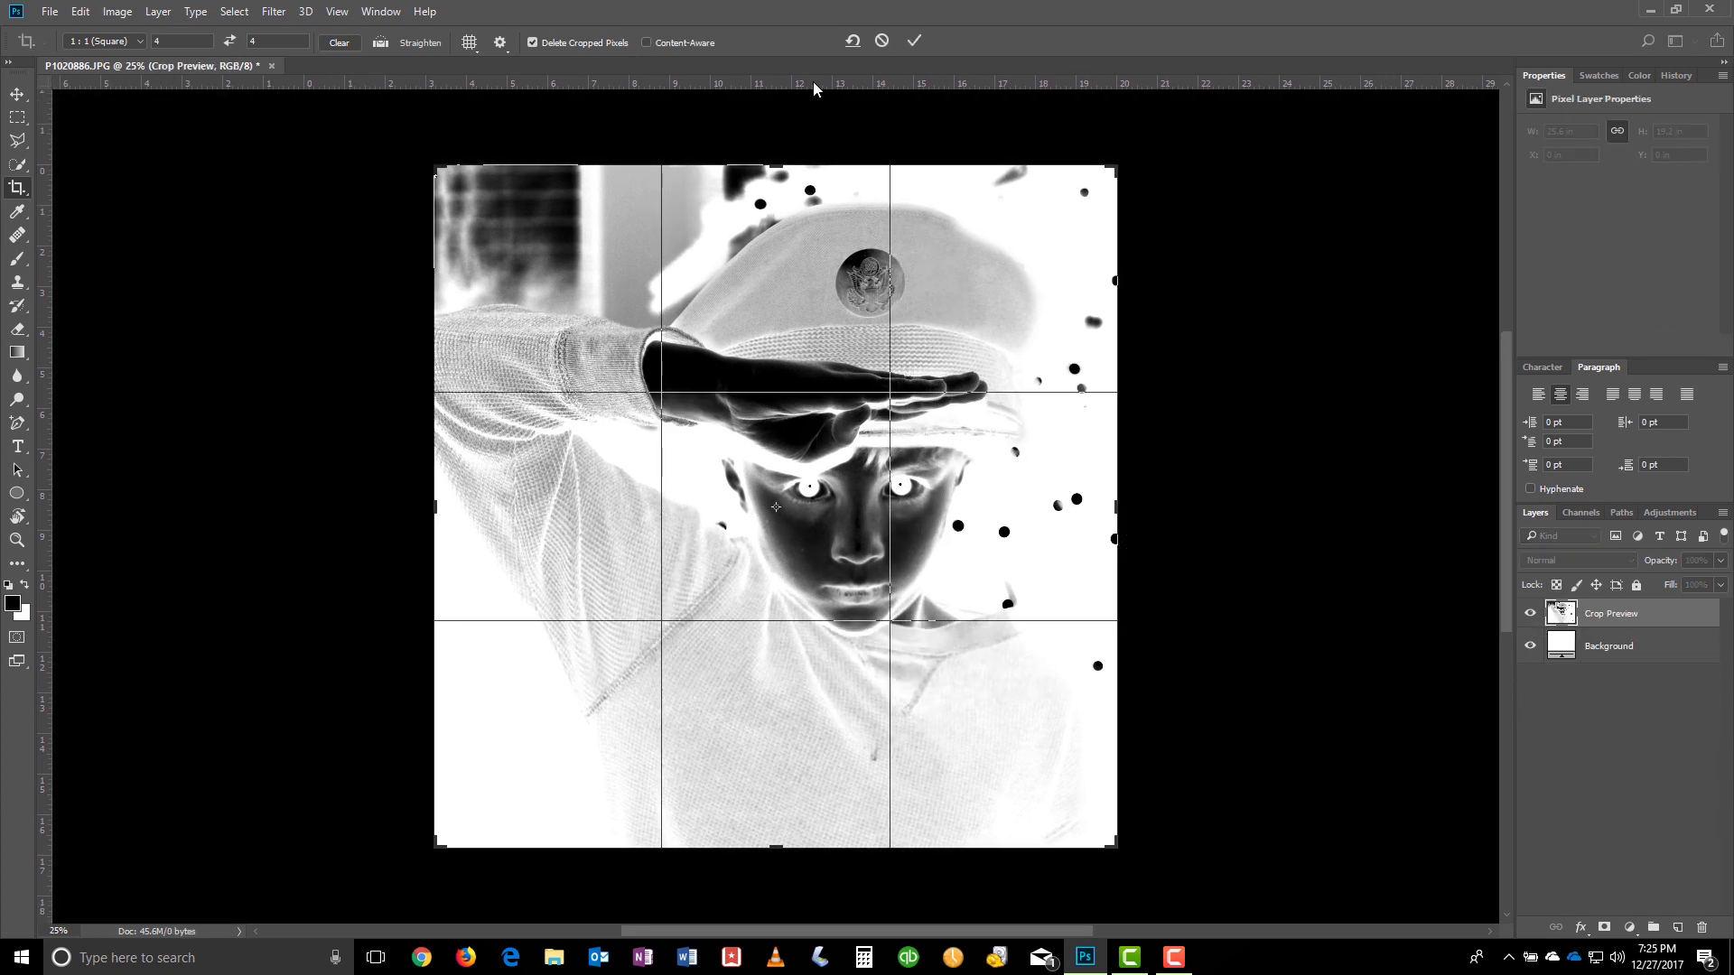
left_click_drag(854, 654, 851, 635)
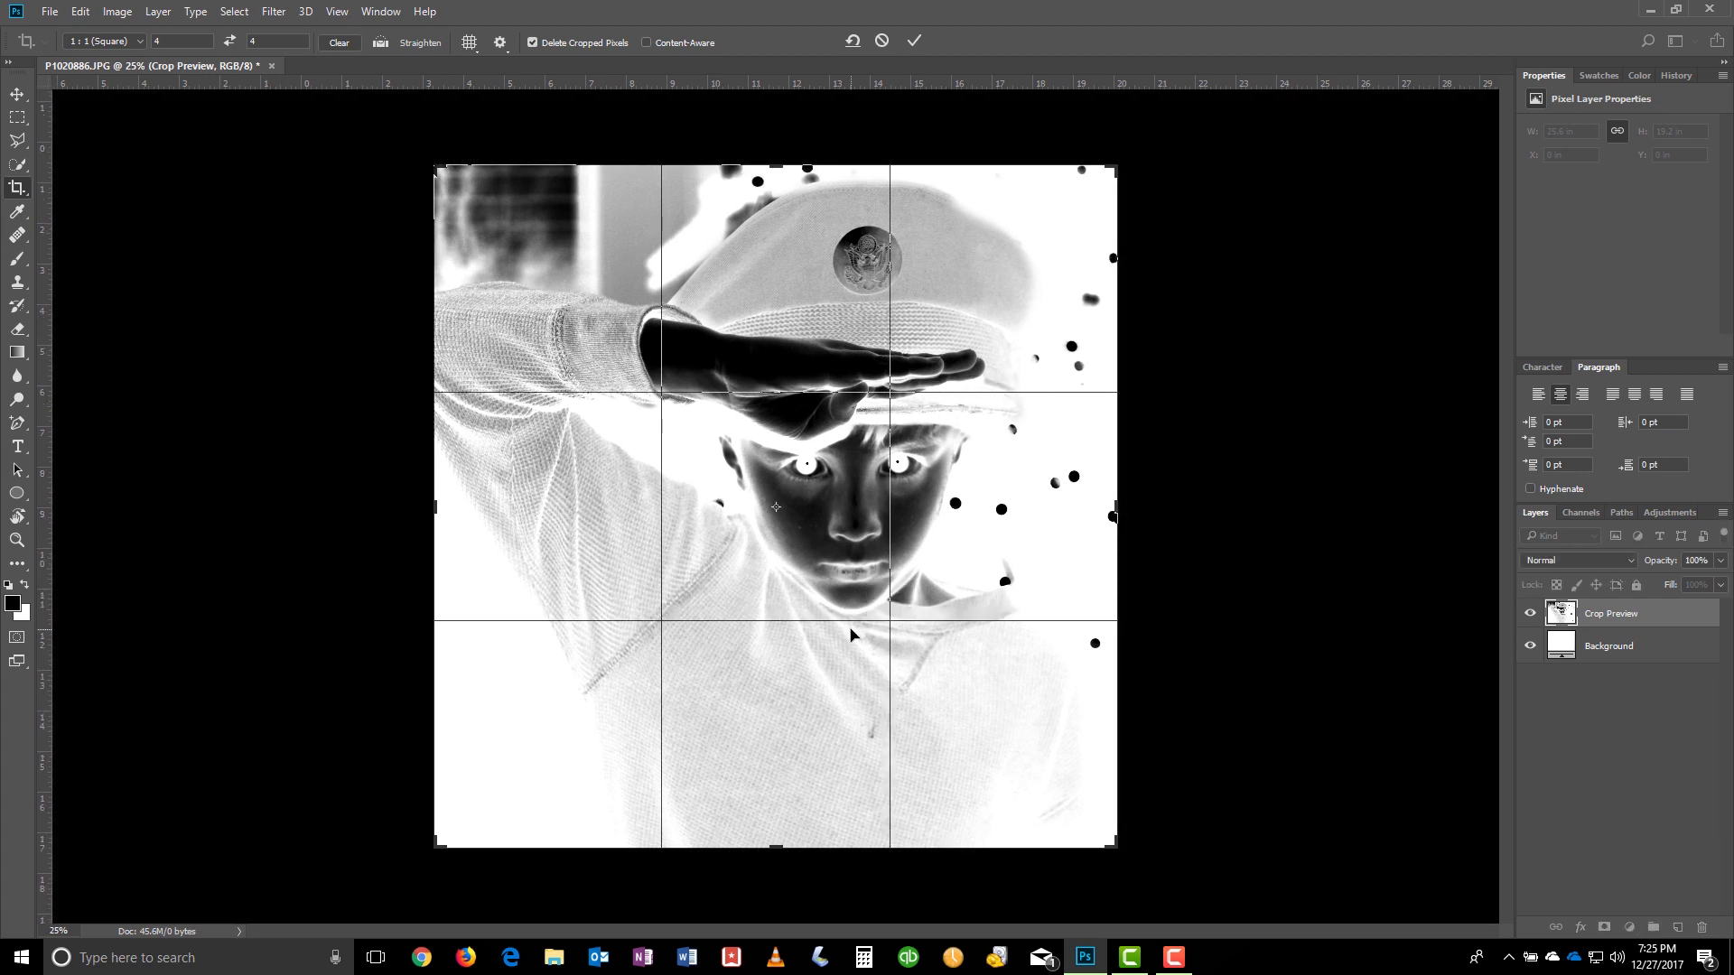
left_click(914, 41)
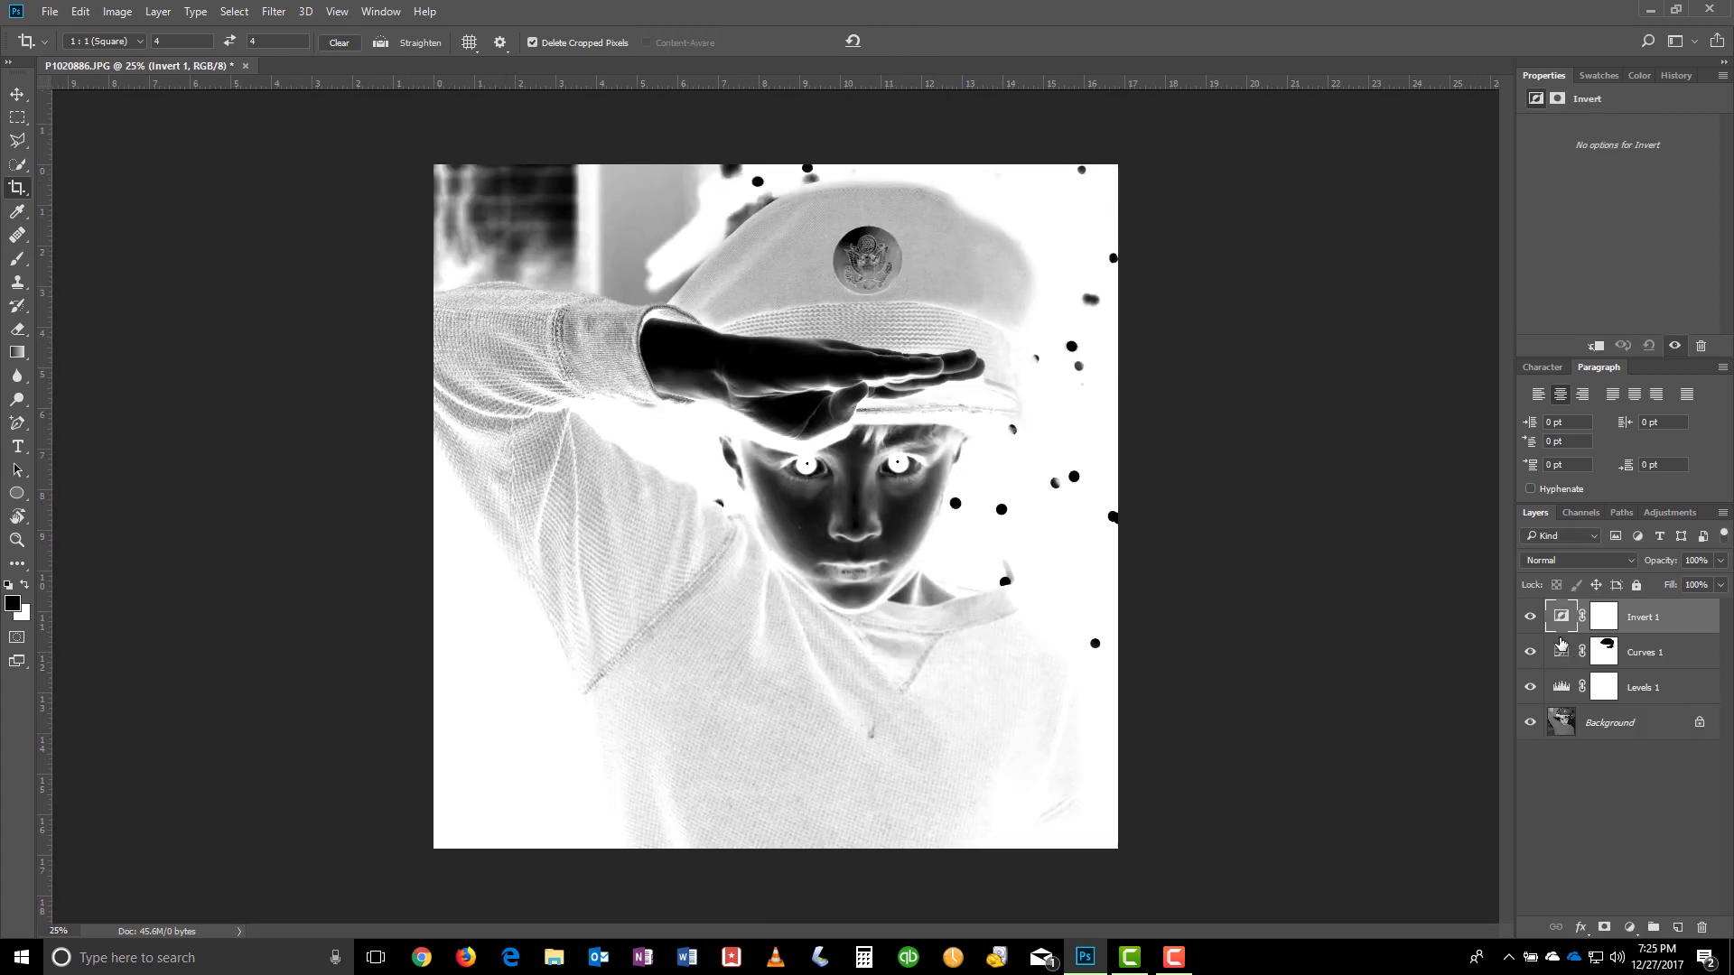
left_click(1530, 620)
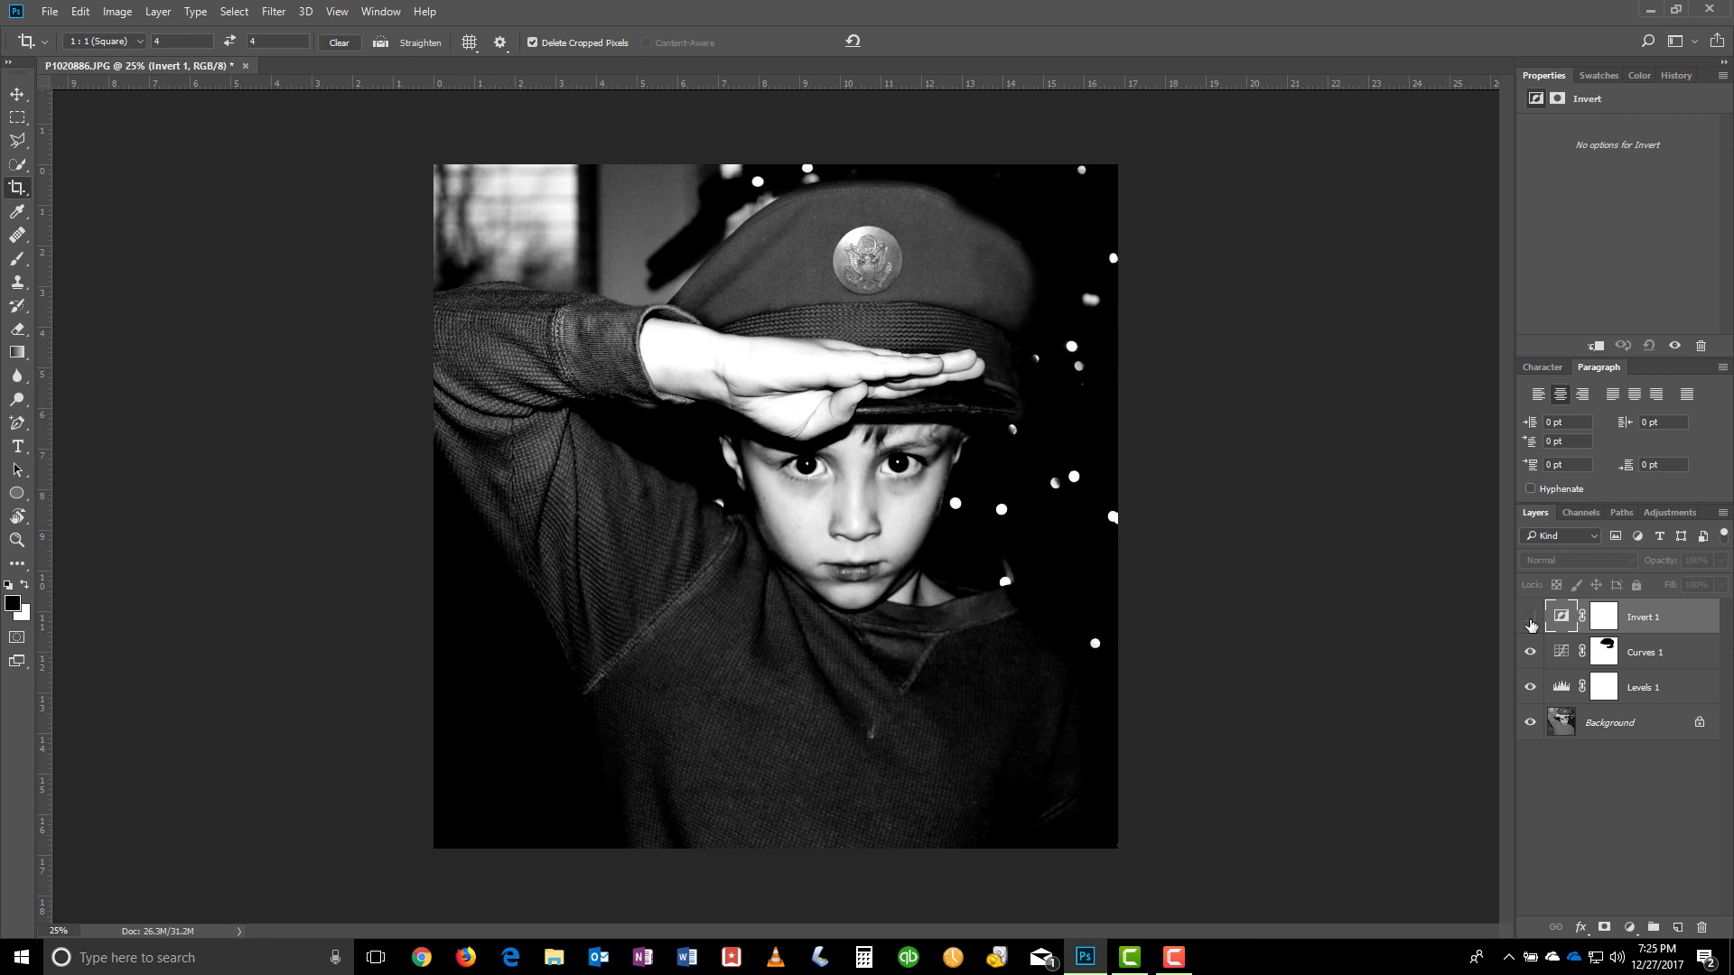
left_click(1530, 620)
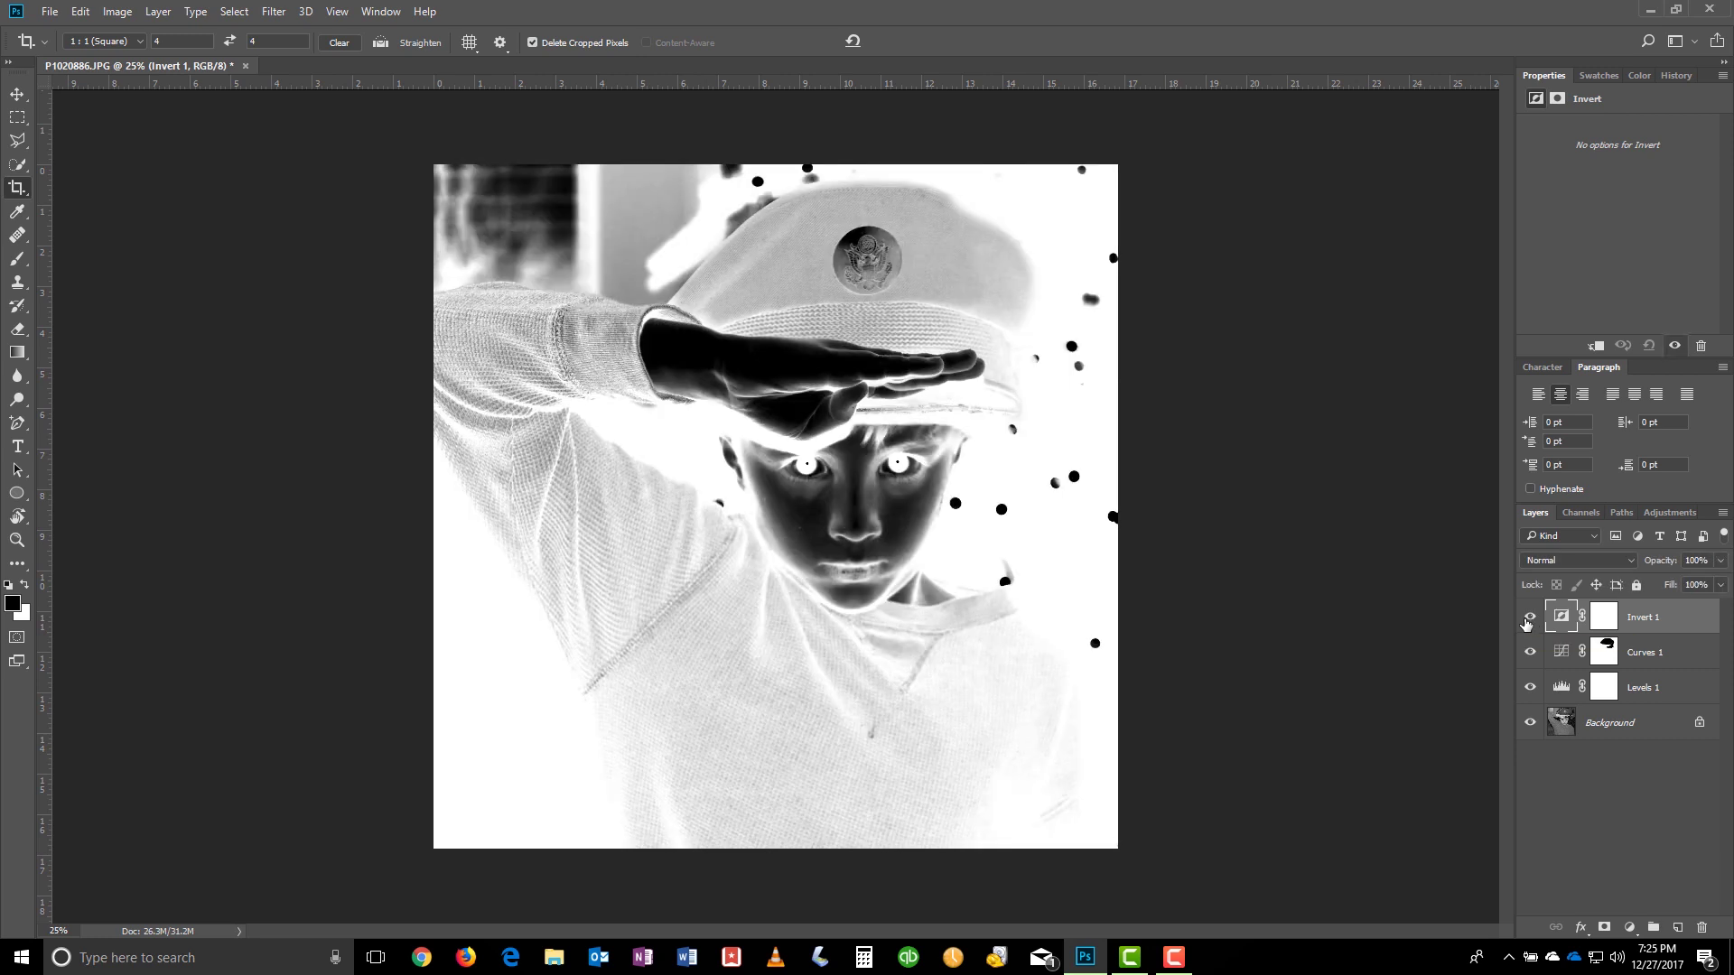
Start saving a copy in JPEG format in the Dropbox folder Glowforge > Tutorials > Slate Coaster
left_click(49, 11)
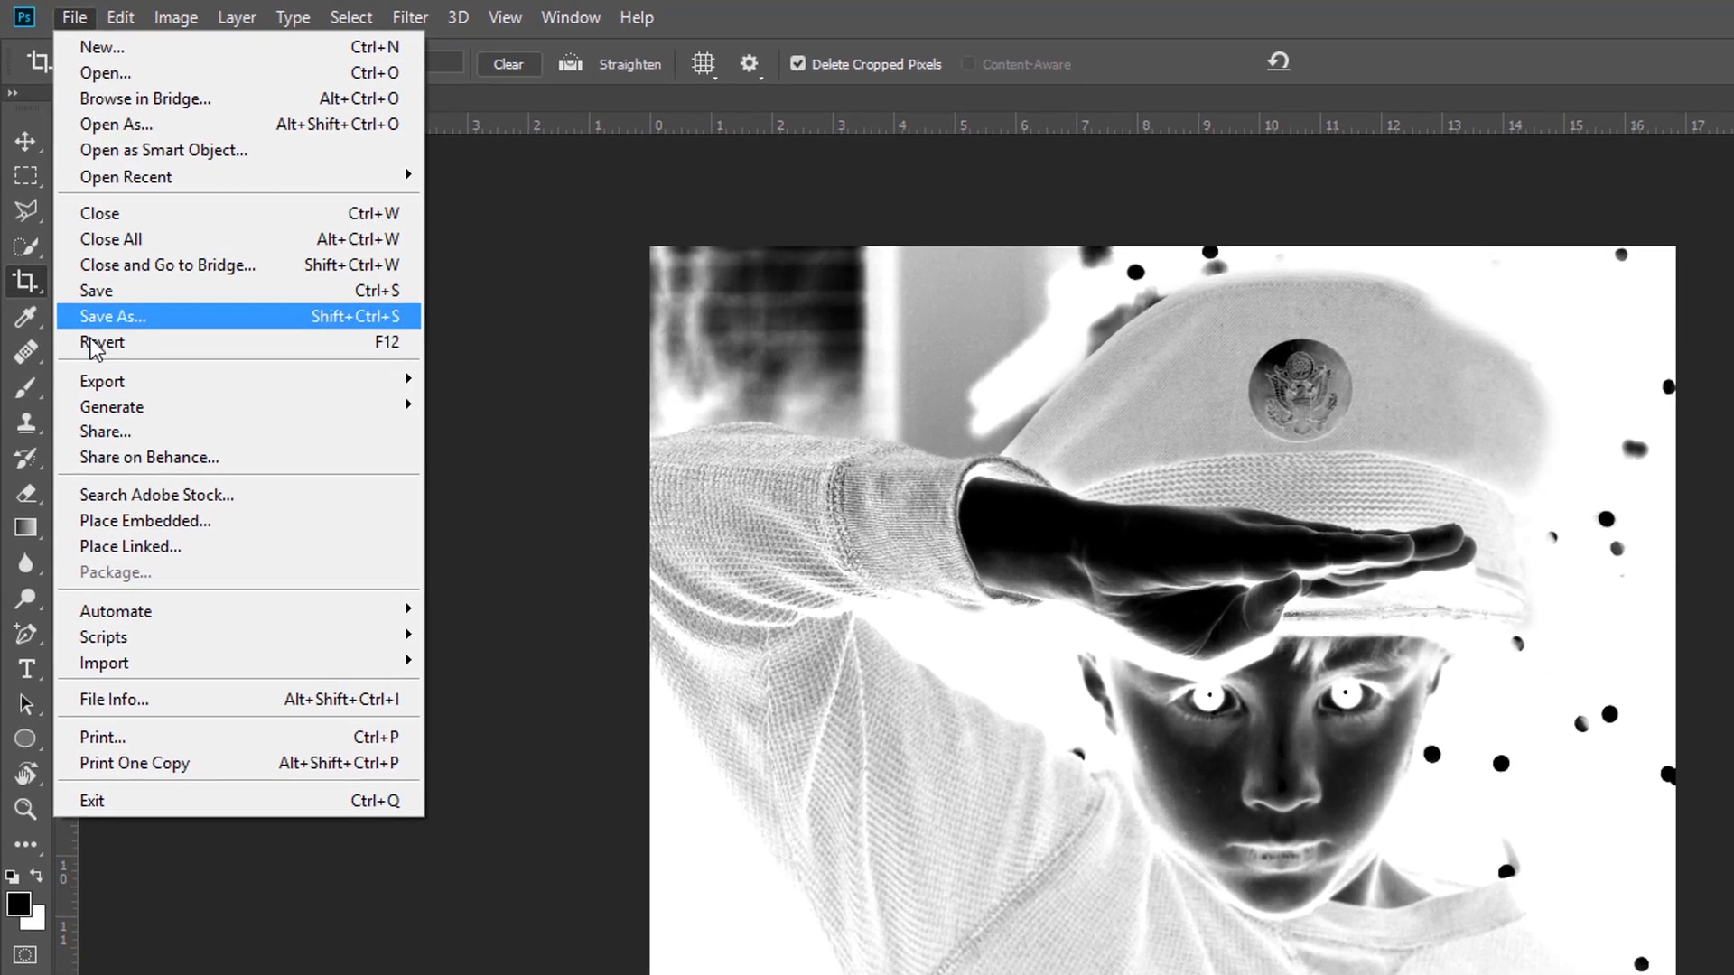
left_click(94, 317)
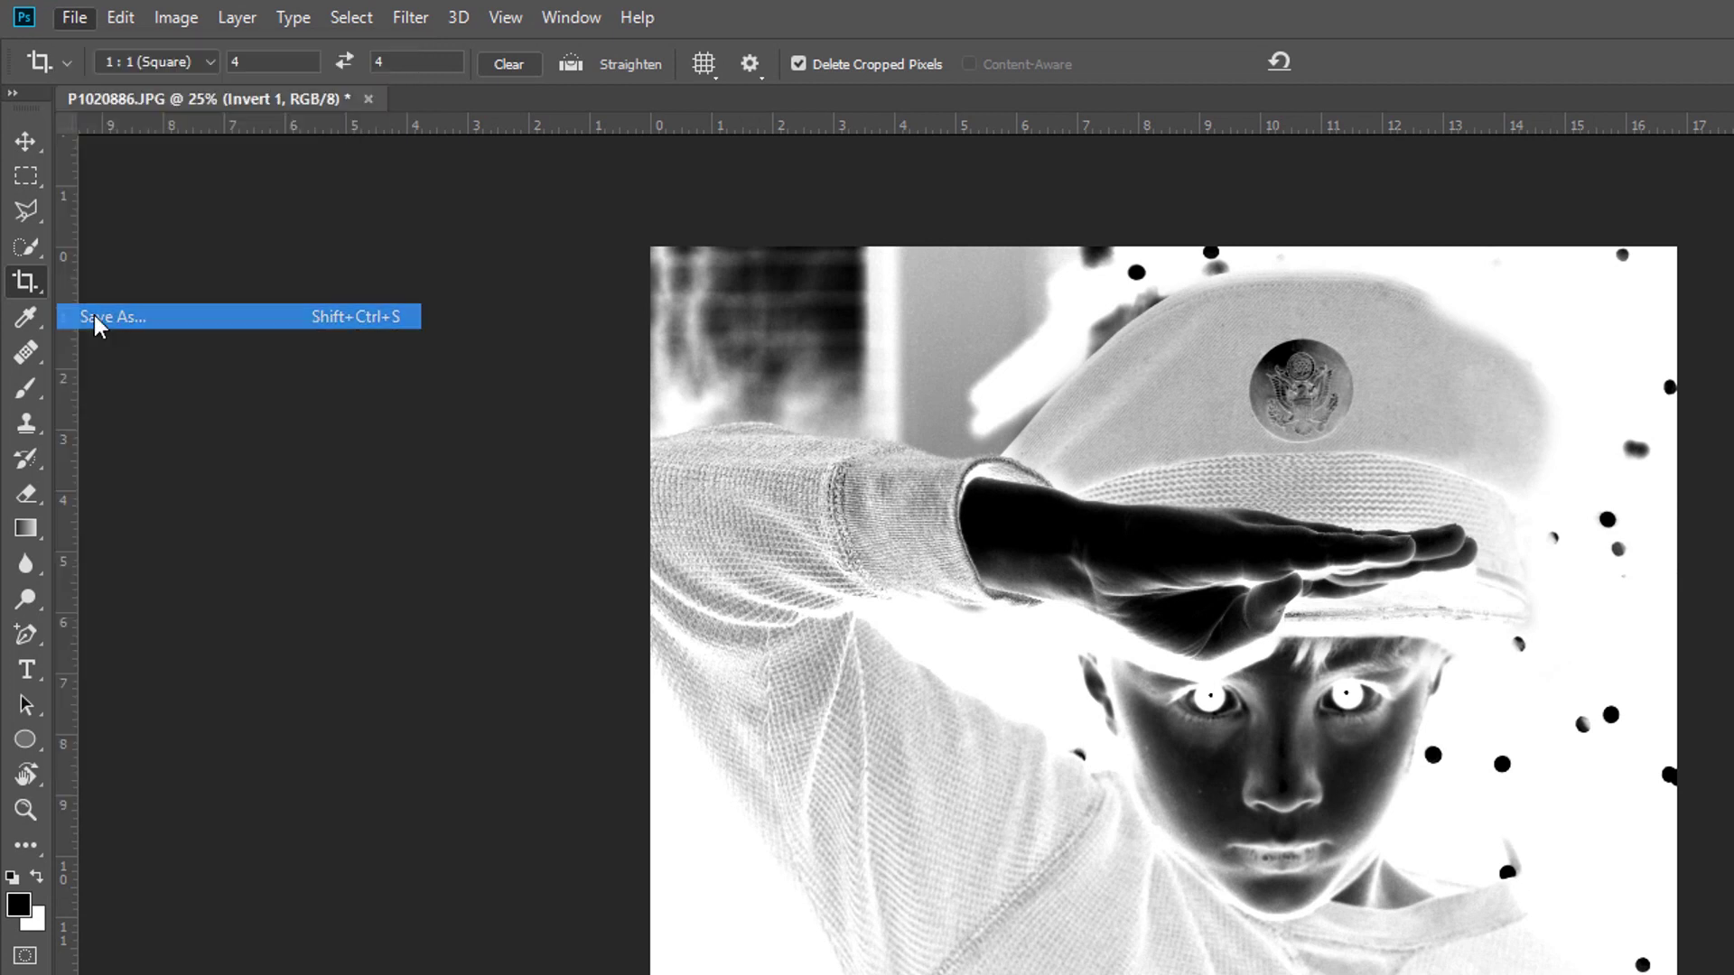
left_click(355, 629)
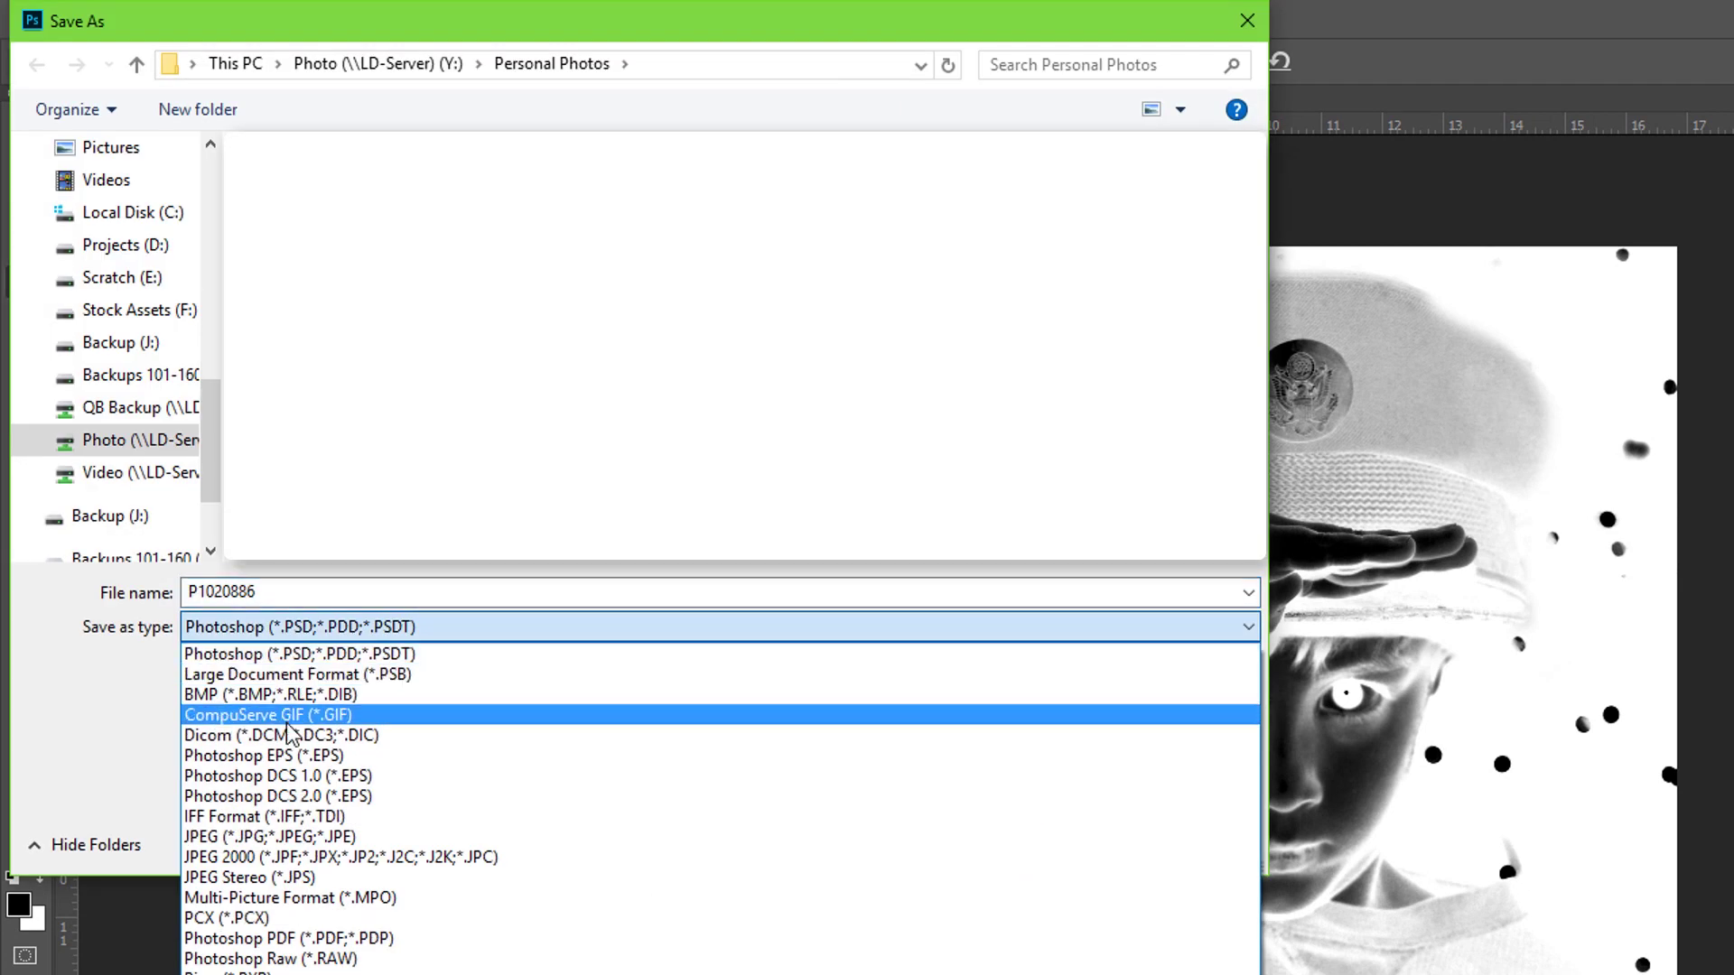
left_click(286, 838)
left_click_drag(210, 452, 217, 146)
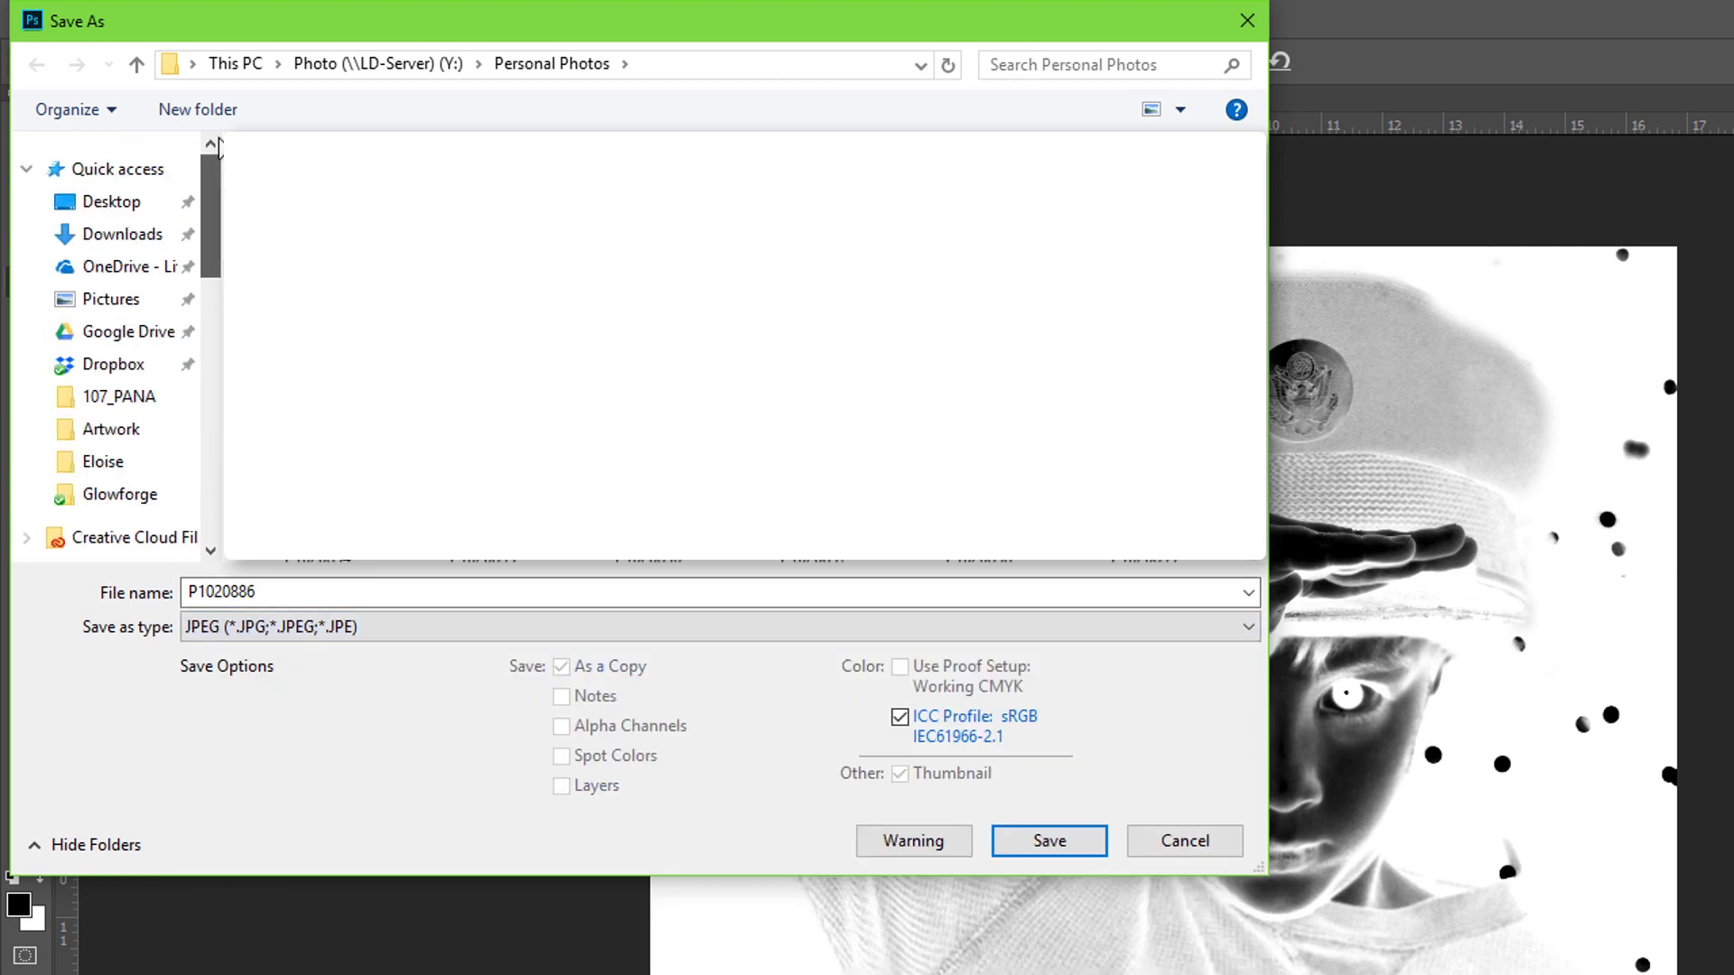
left_click(124, 368)
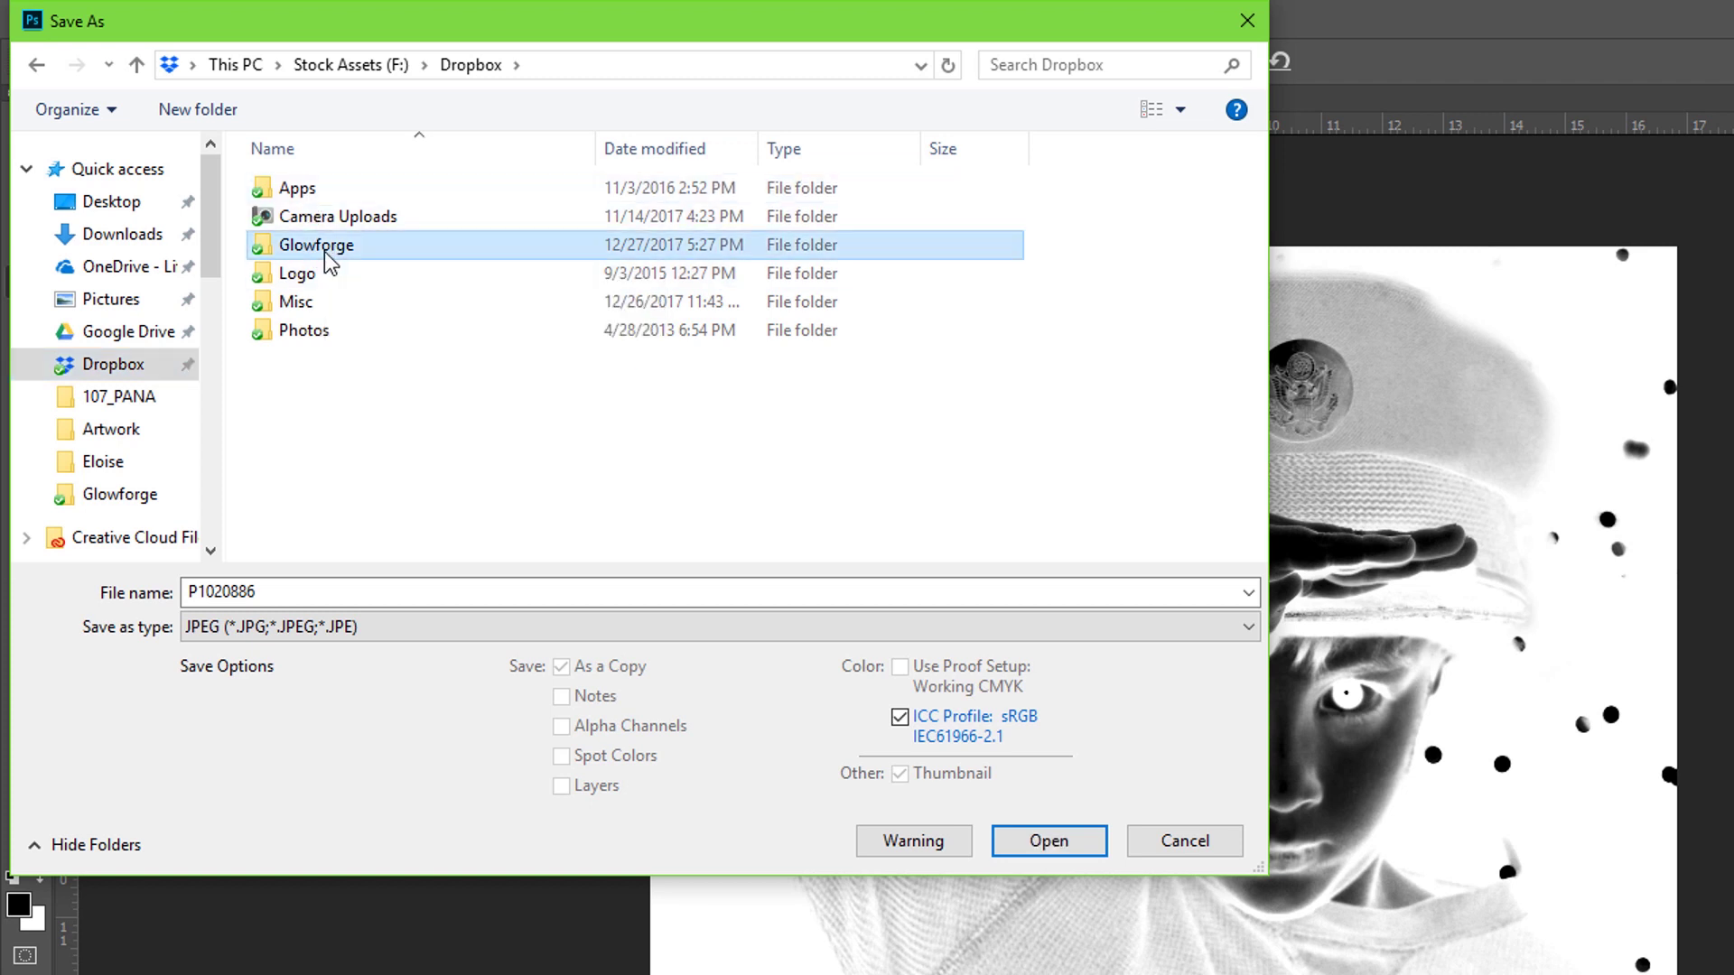
double_click(323, 251)
double_click(311, 196)
double_click(311, 192)
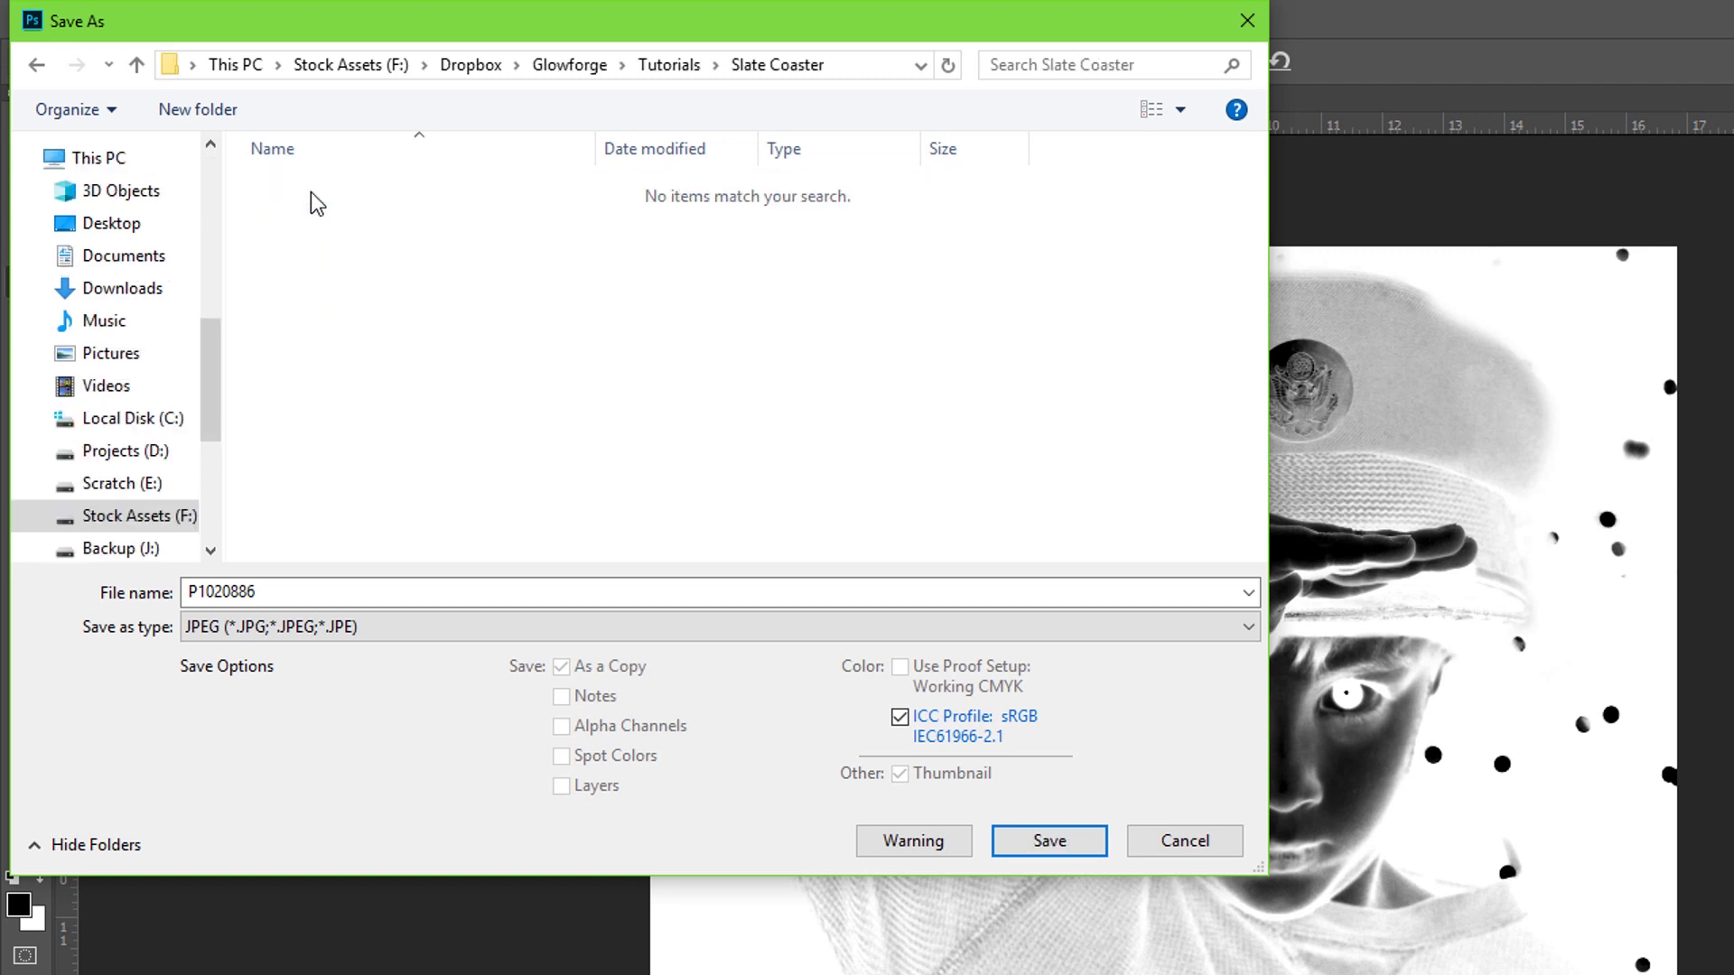
Name the JPEG copy "litte-boy" and save it at Maximum quality 12 with the Baseline ("Standard") format
double_click(280, 592)
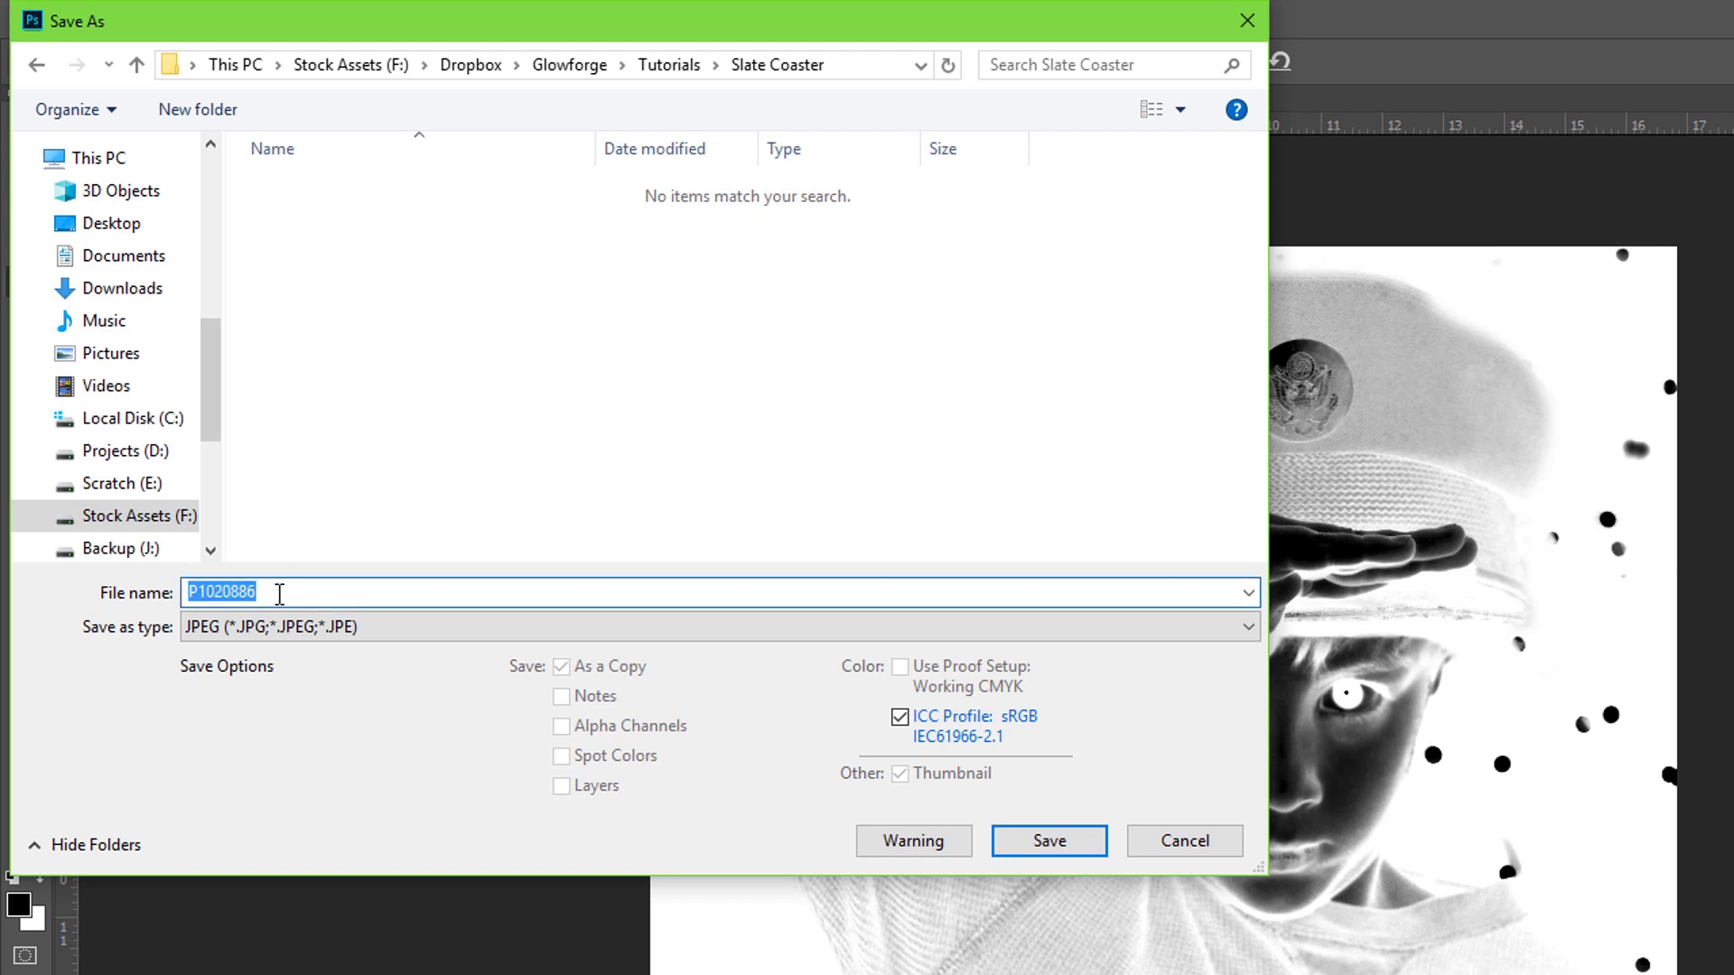
type("litte-boy")
left_click(1038, 842)
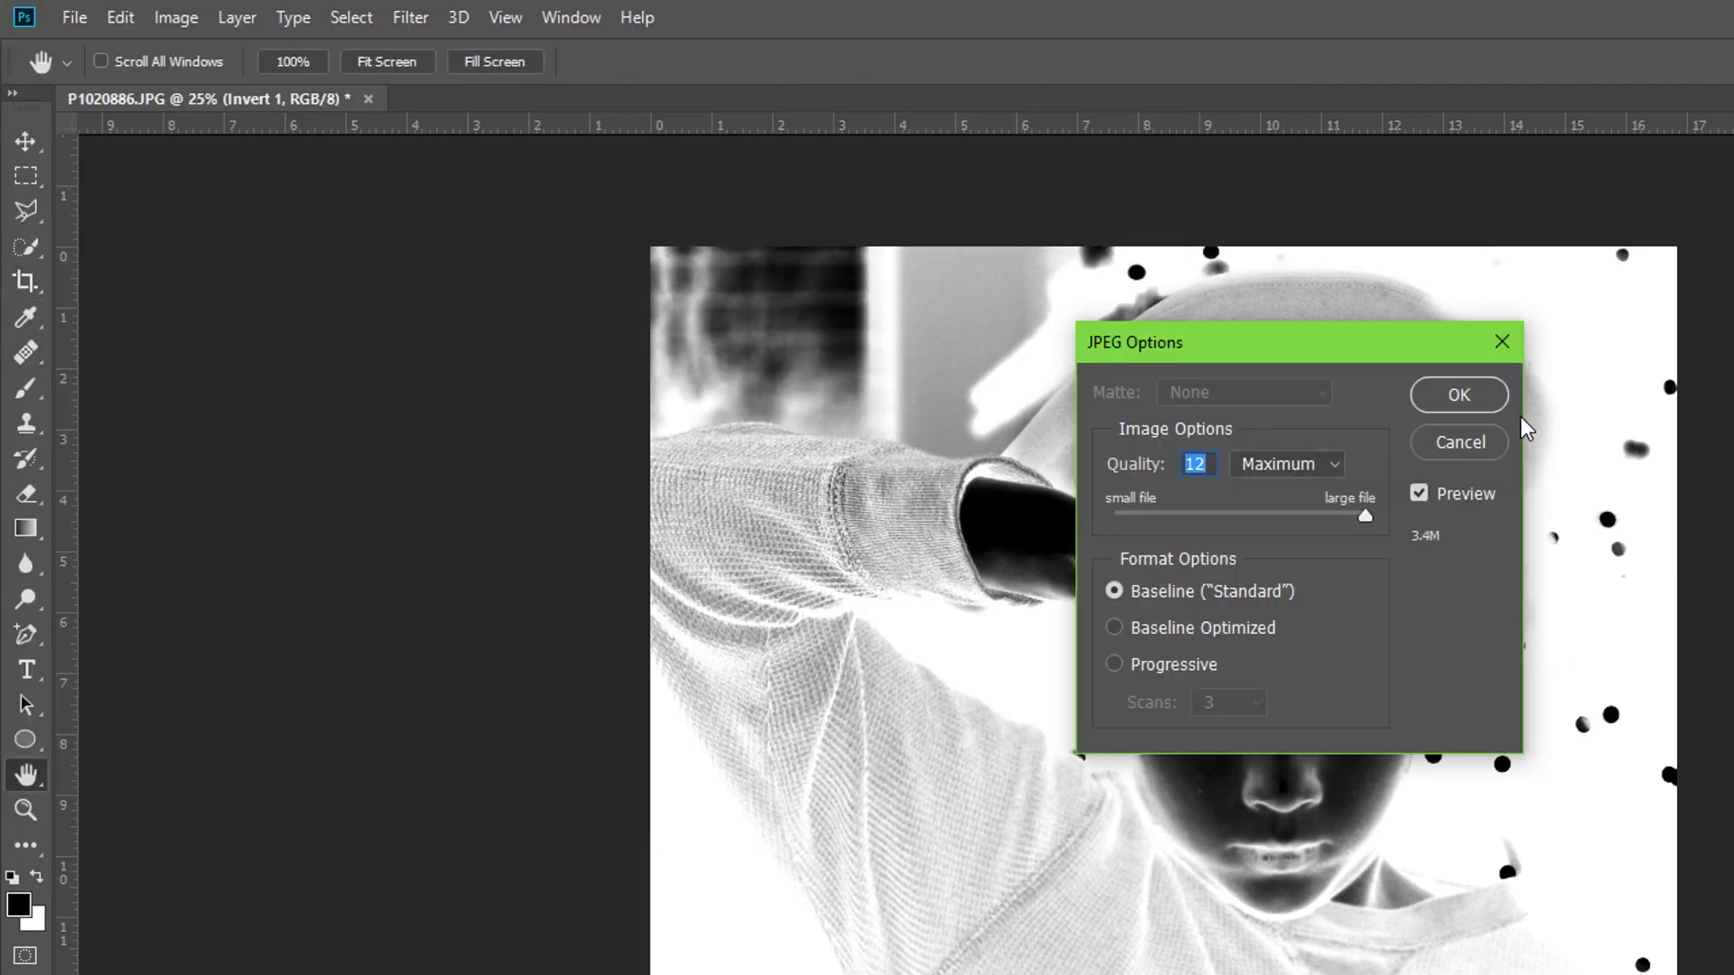
left_click(1456, 394)
key("c")
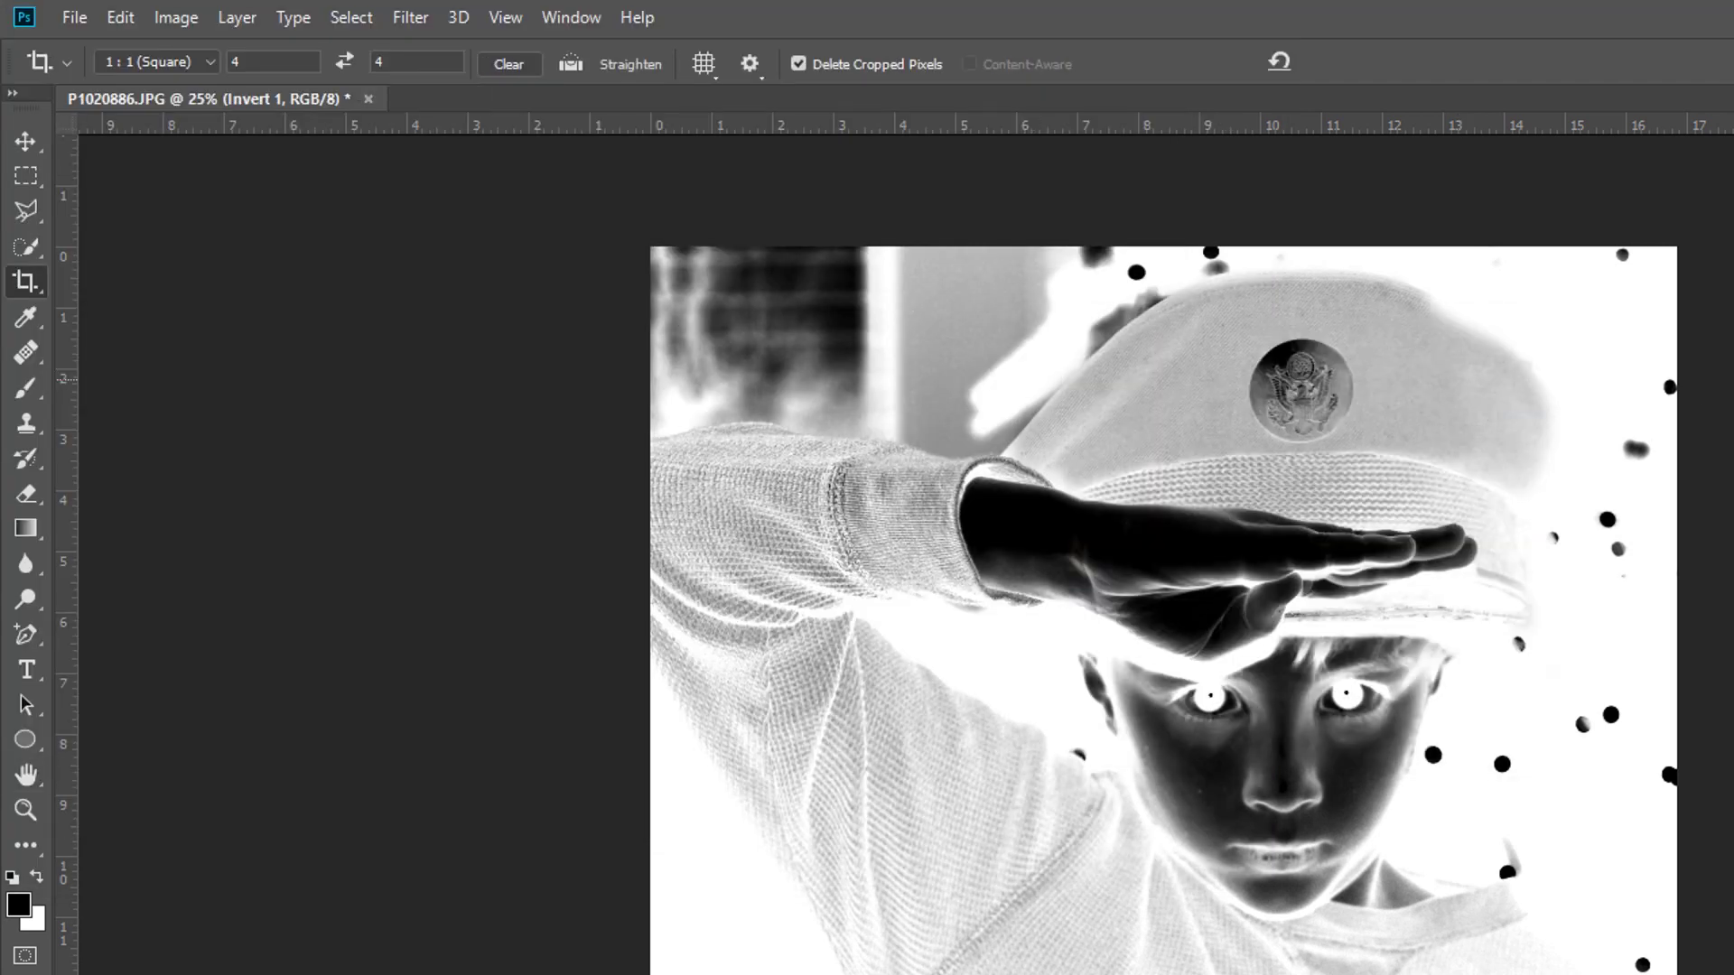